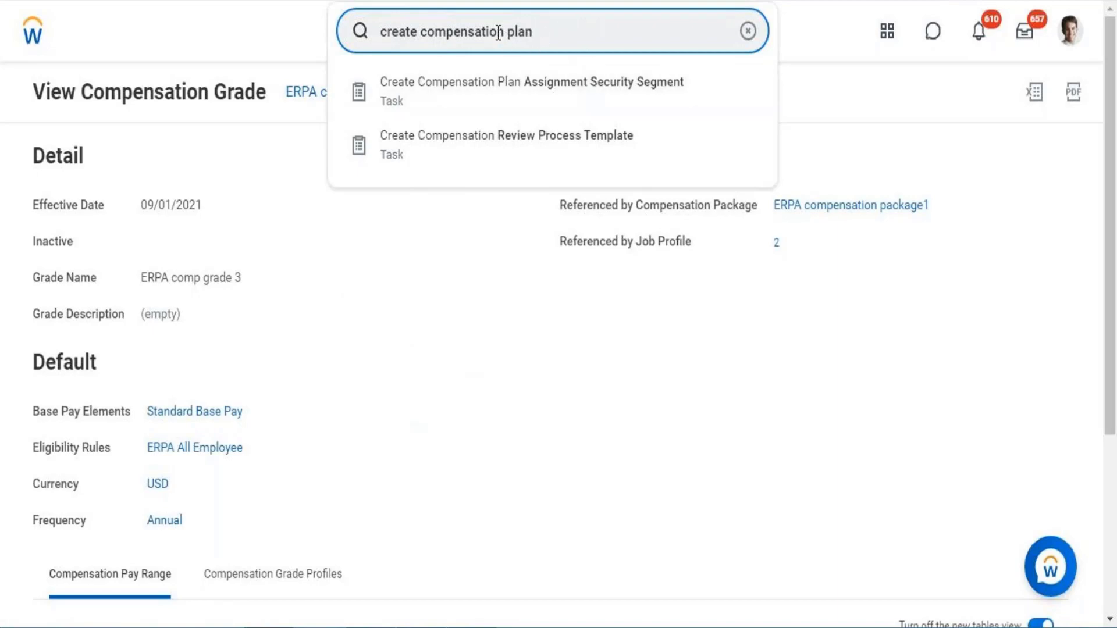
- Find the Create Salary Plan task and start a new plan with the effective date 09/01/2021
left_click_drag(504, 31, 425, 30)
type("salary")
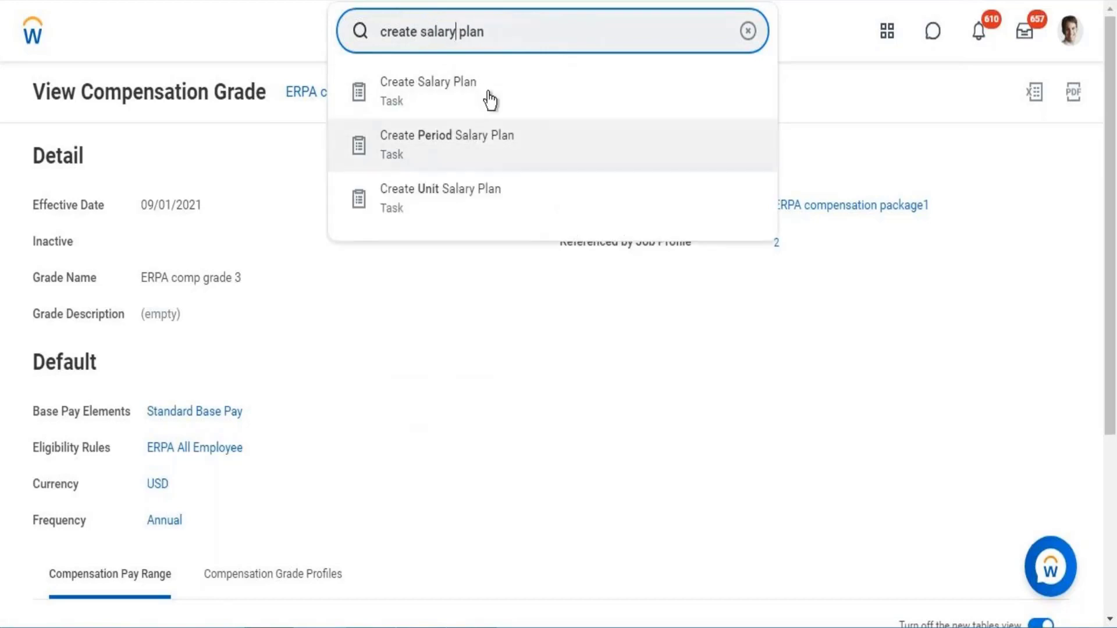
left_click(468, 98)
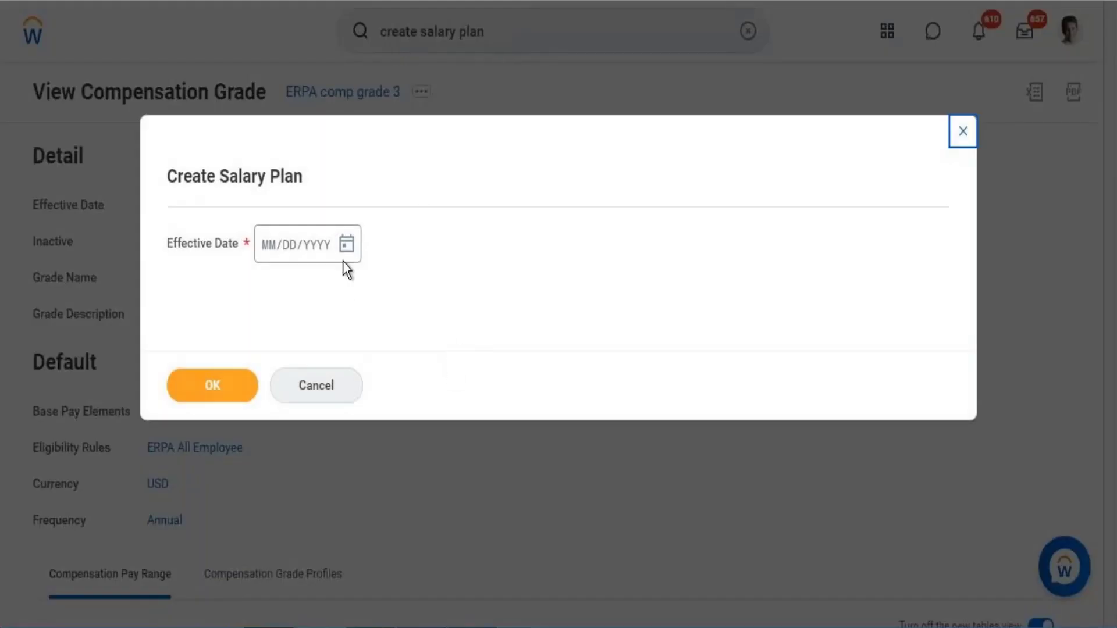
left_click(346, 245)
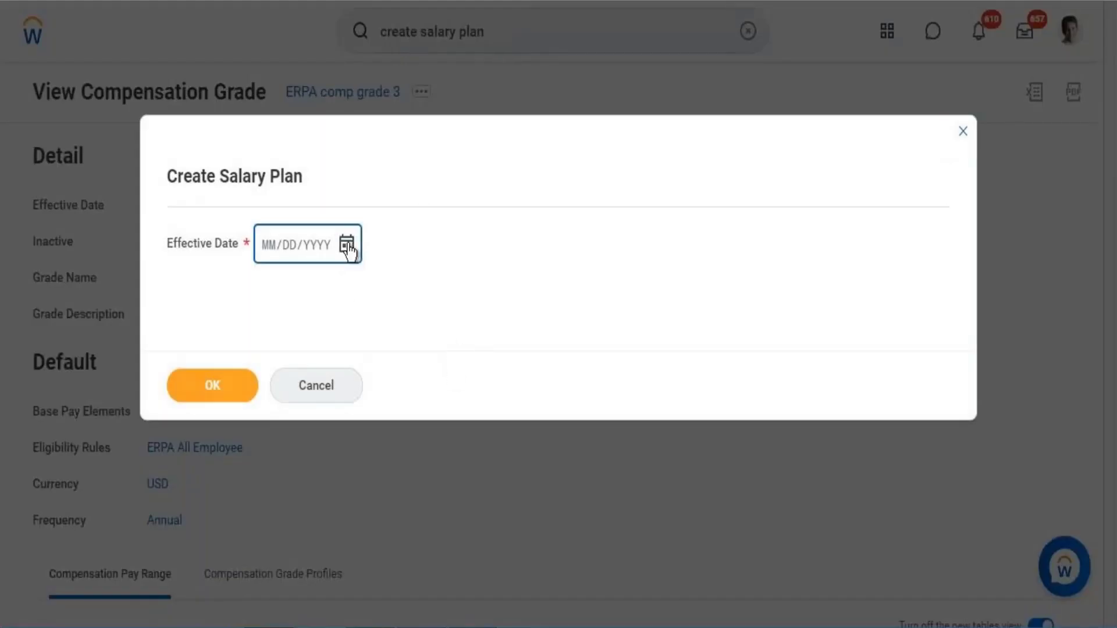
left_click(485, 294)
left_click(224, 385)
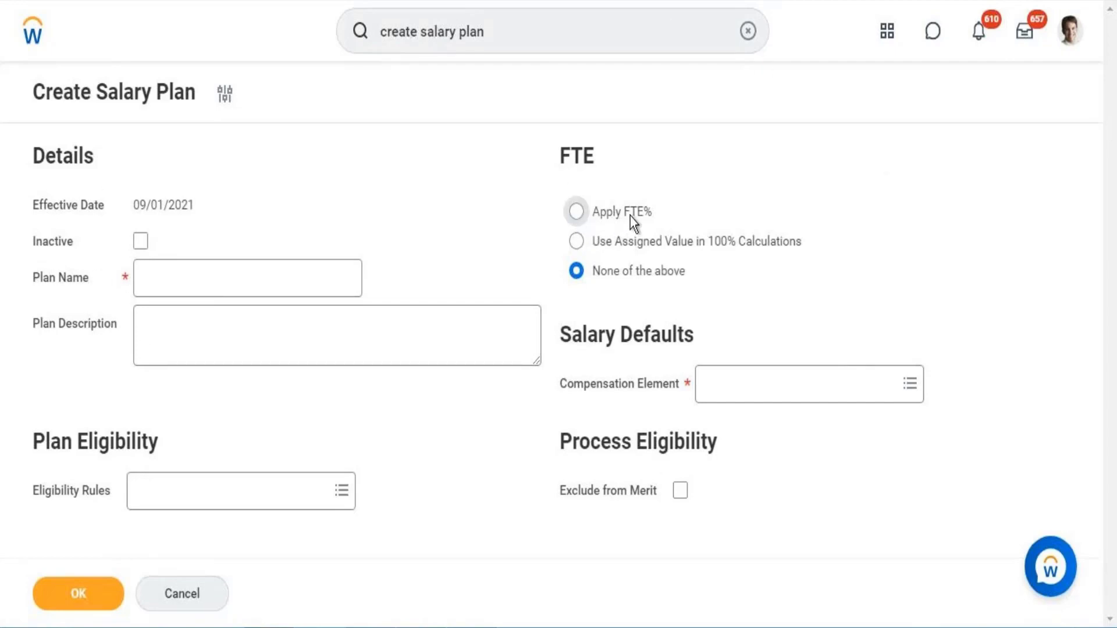
- Set the salary plan's FTE option to Apply FTE% and name the plan "Workday Salary Plan"
left_click(576, 212)
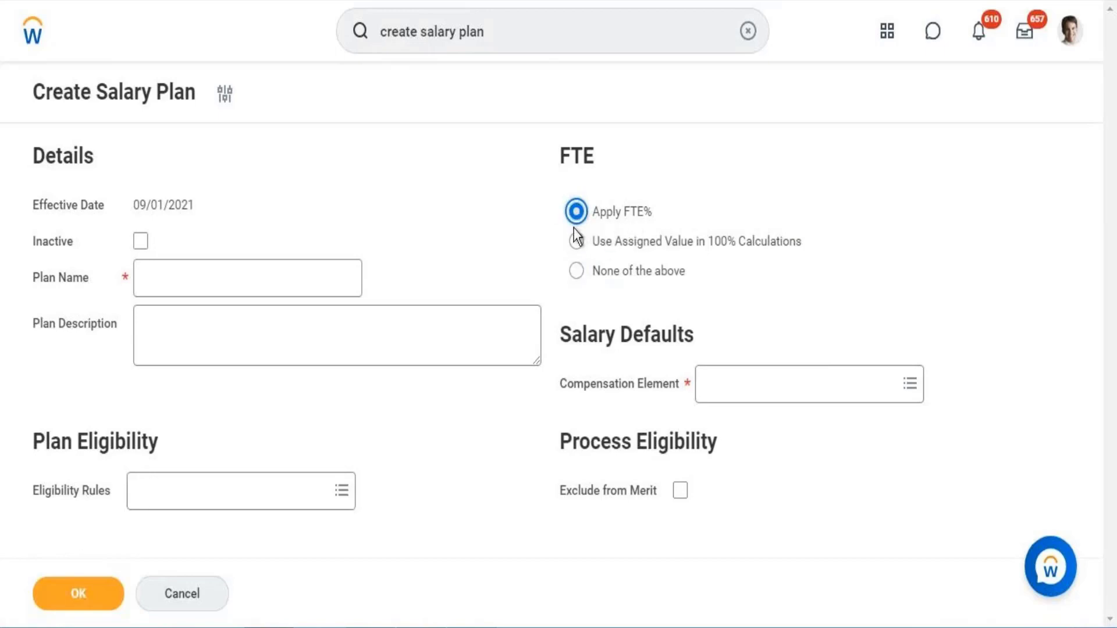
mouse_move(638, 218)
left_click(197, 280)
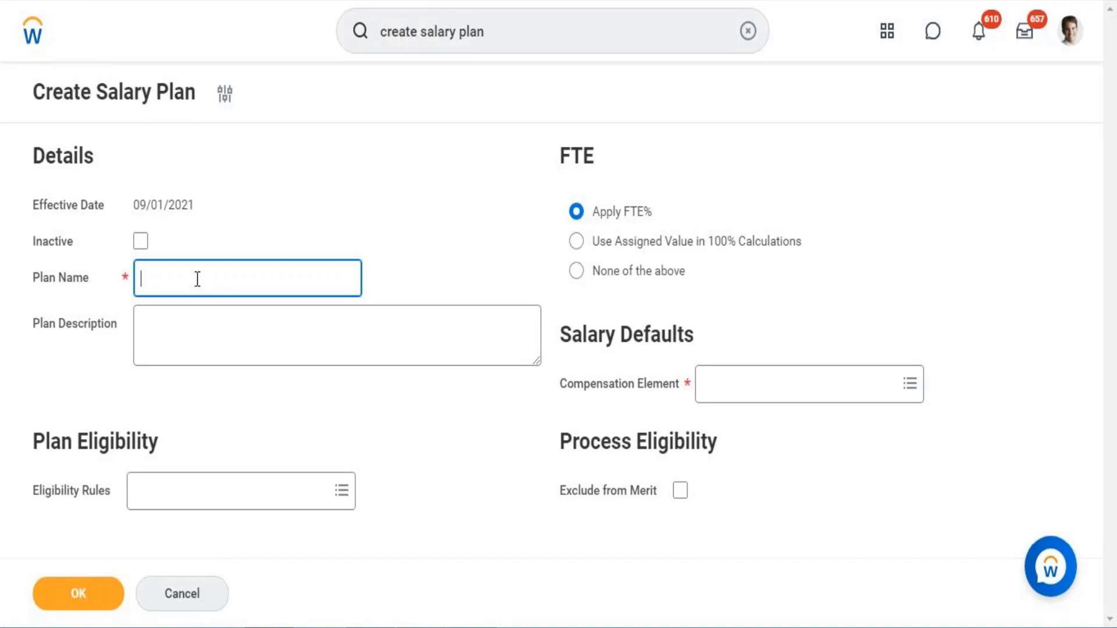
mouse_move(626, 246)
mouse_move(608, 215)
type("Workday Salary Plan")
- Search for "base pay" and assign Base Pay as the salary plan's compensation element
left_click(715, 385)
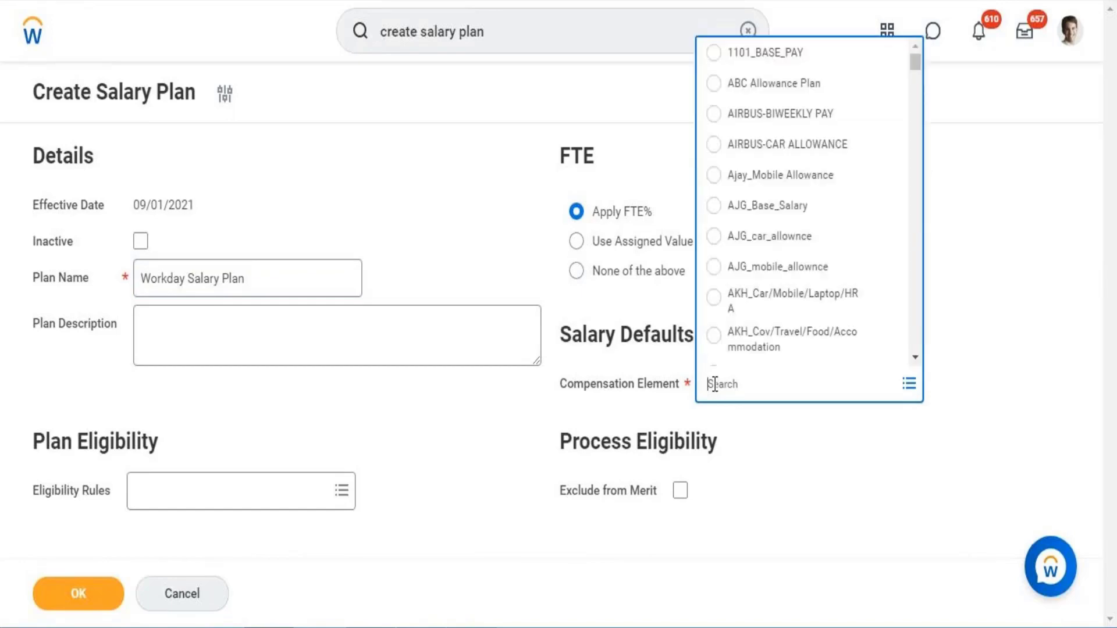
type("base pay")
key("Return")
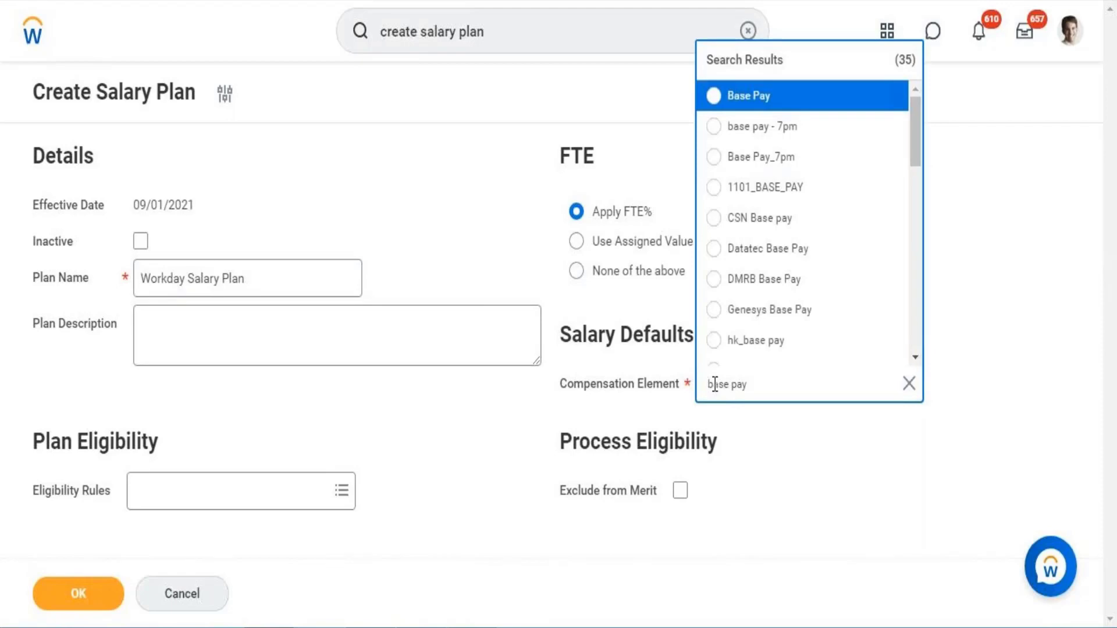
left_click(753, 110)
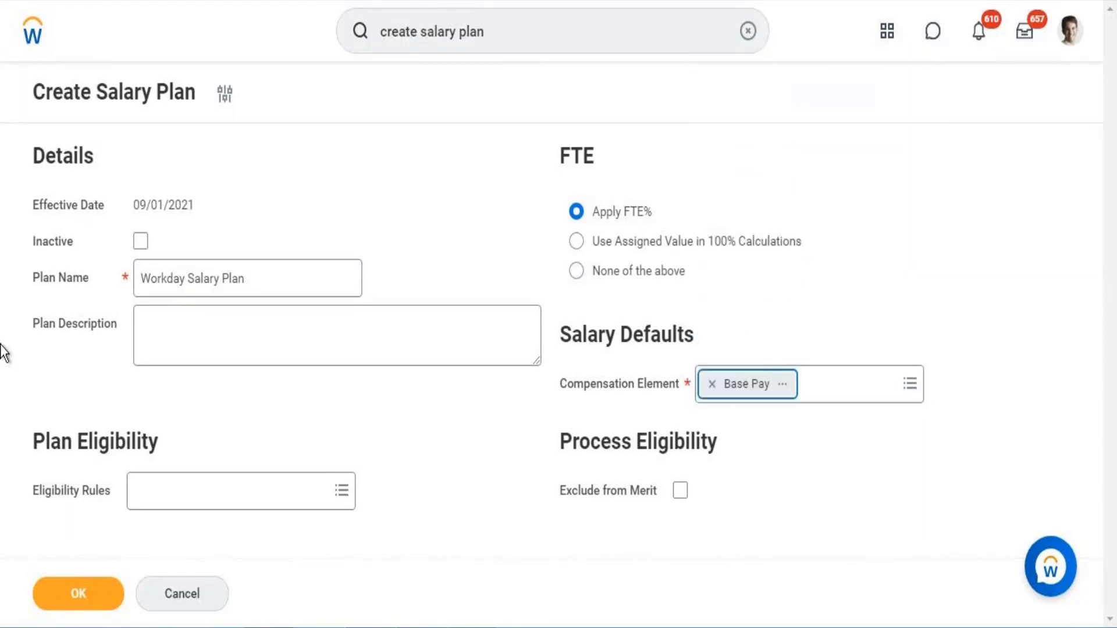
- Add the eligibility rule "Comp Eligibility Rue - Organization(Director Tax)", copied from the Notepad notes, and submit the salary plan
left_click(225, 497)
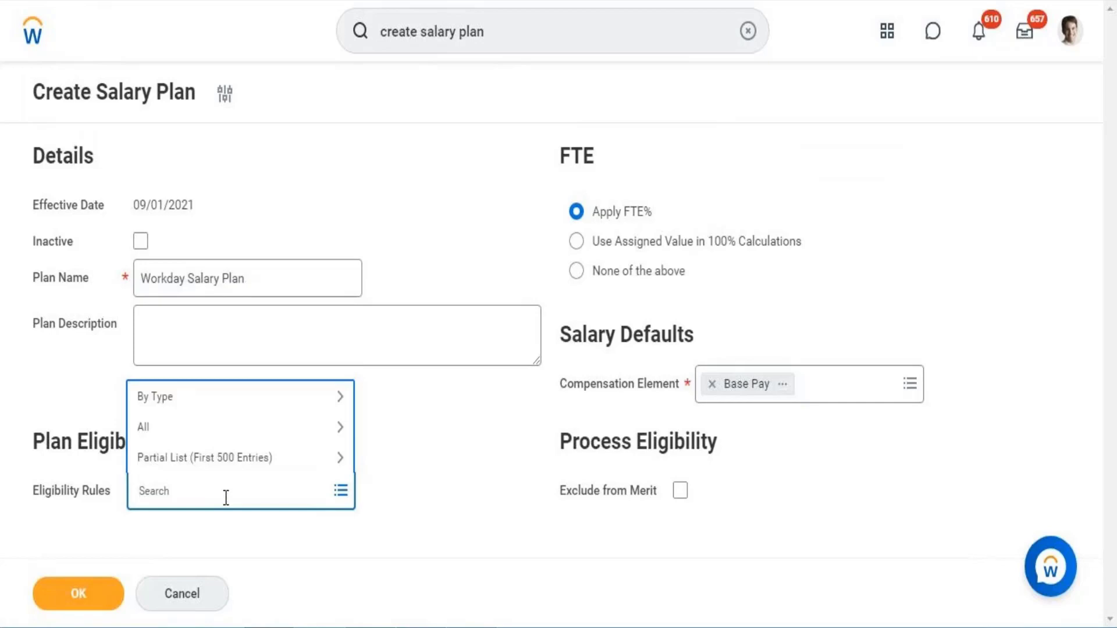
key("alt+Tab")
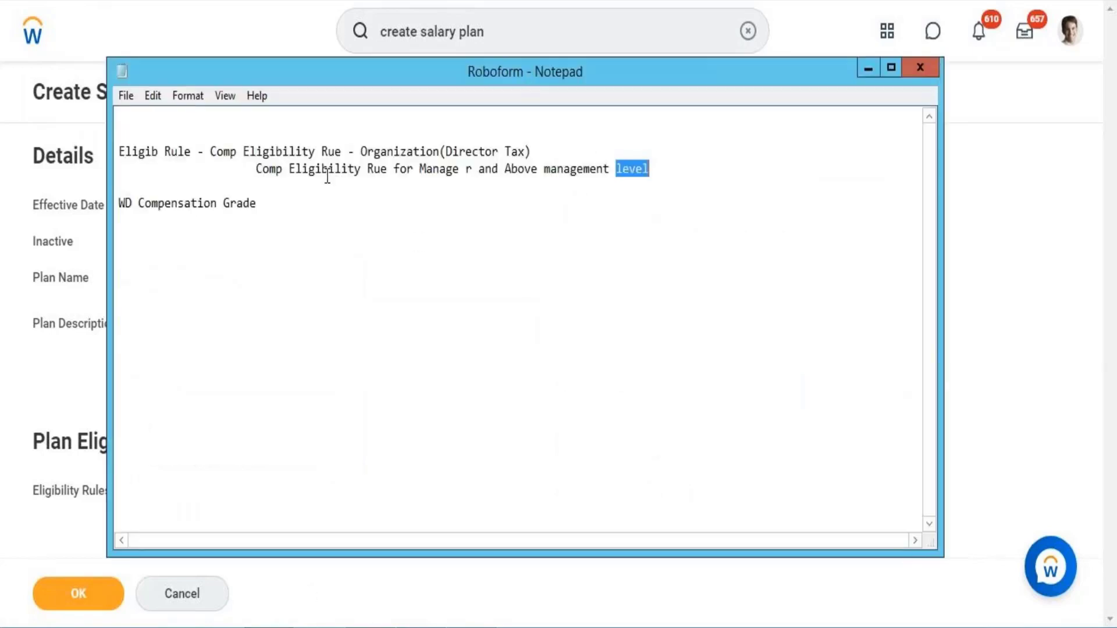
left_click(210, 153)
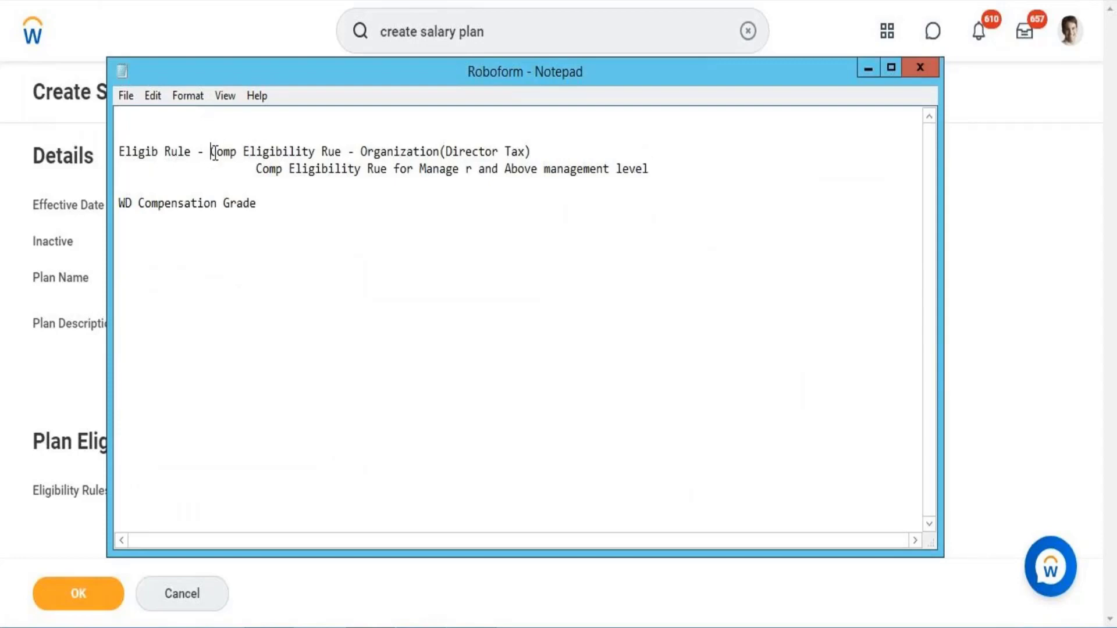
left_click_drag(211, 153, 531, 151)
key("ctrl+c")
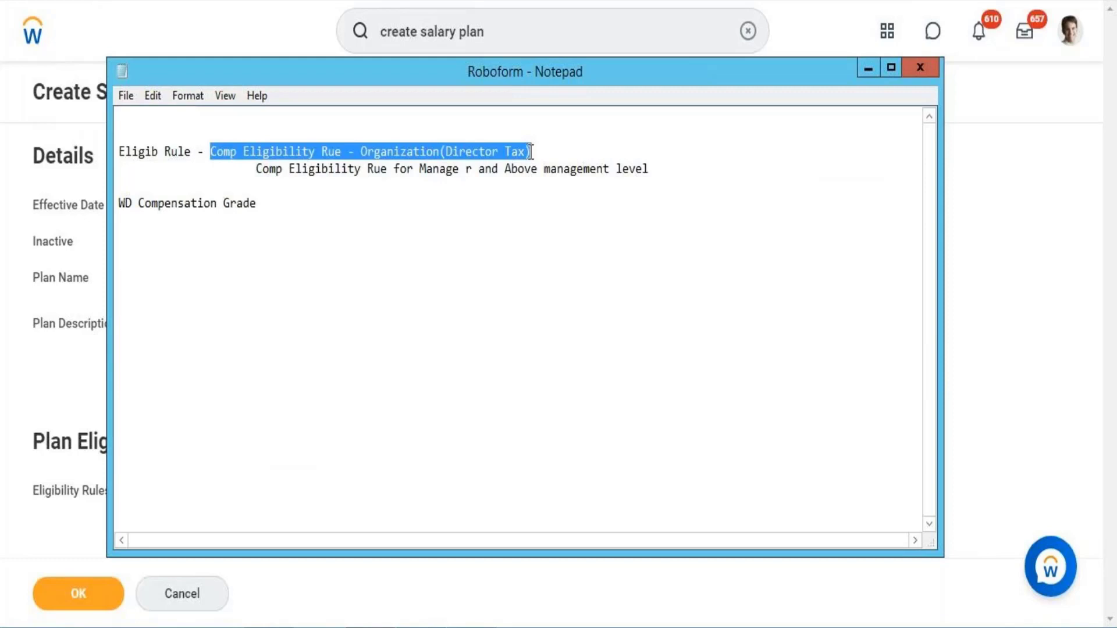
key("alt+Tab")
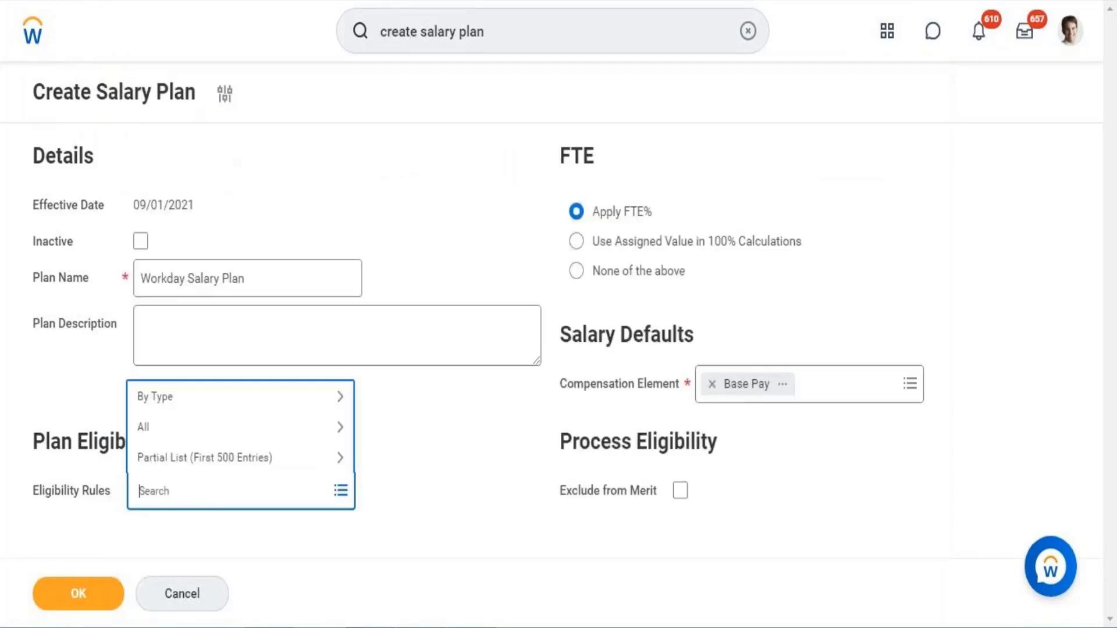
key("ctrl+v")
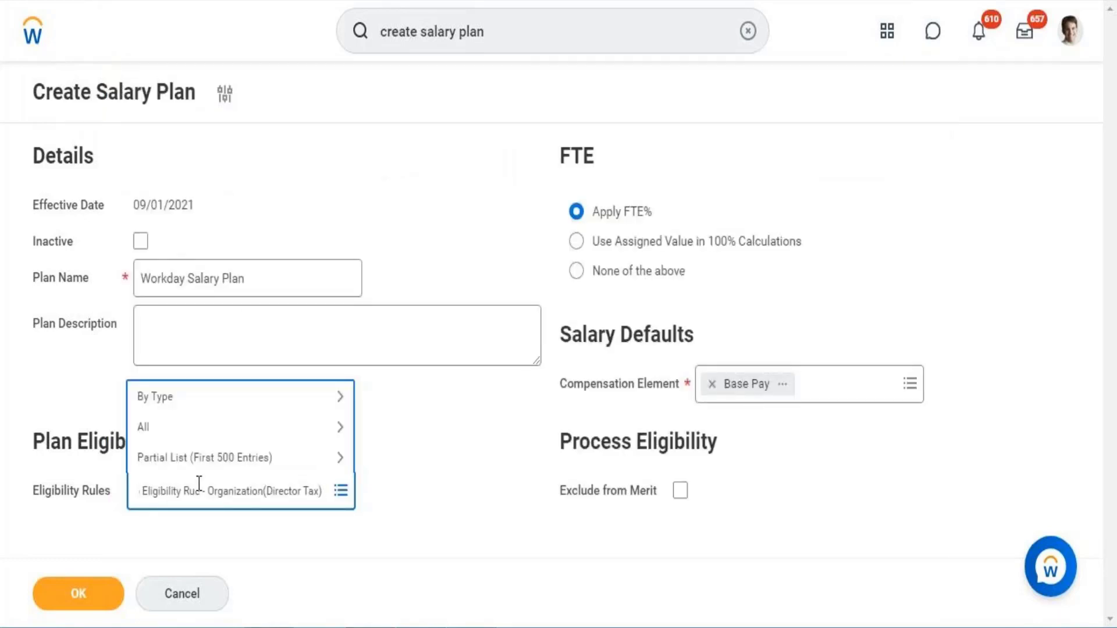
key("Return")
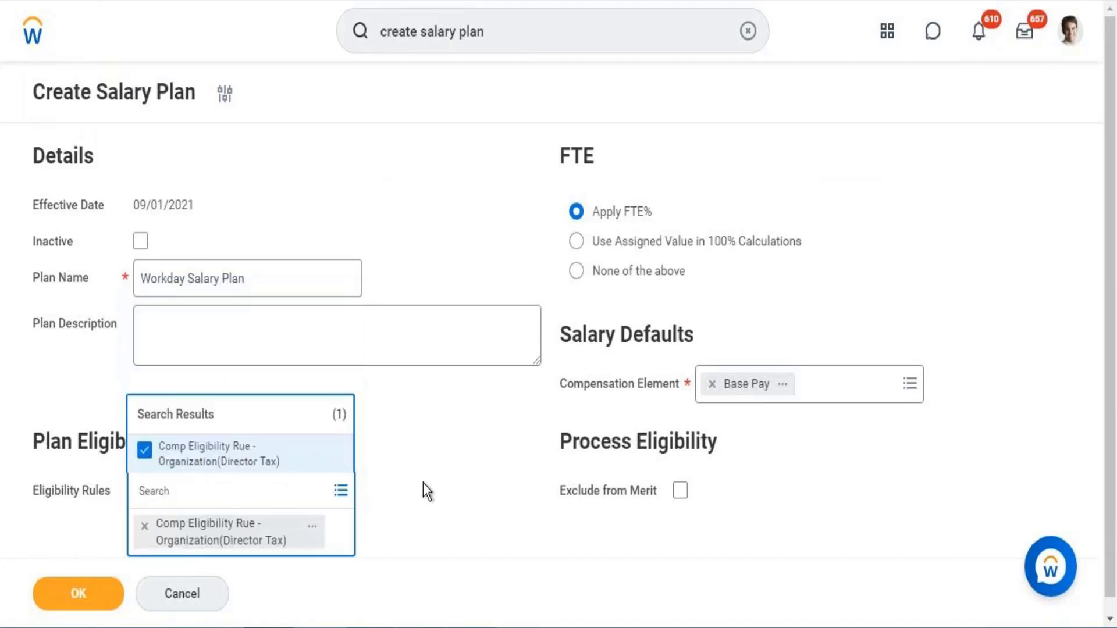
left_click(409, 469)
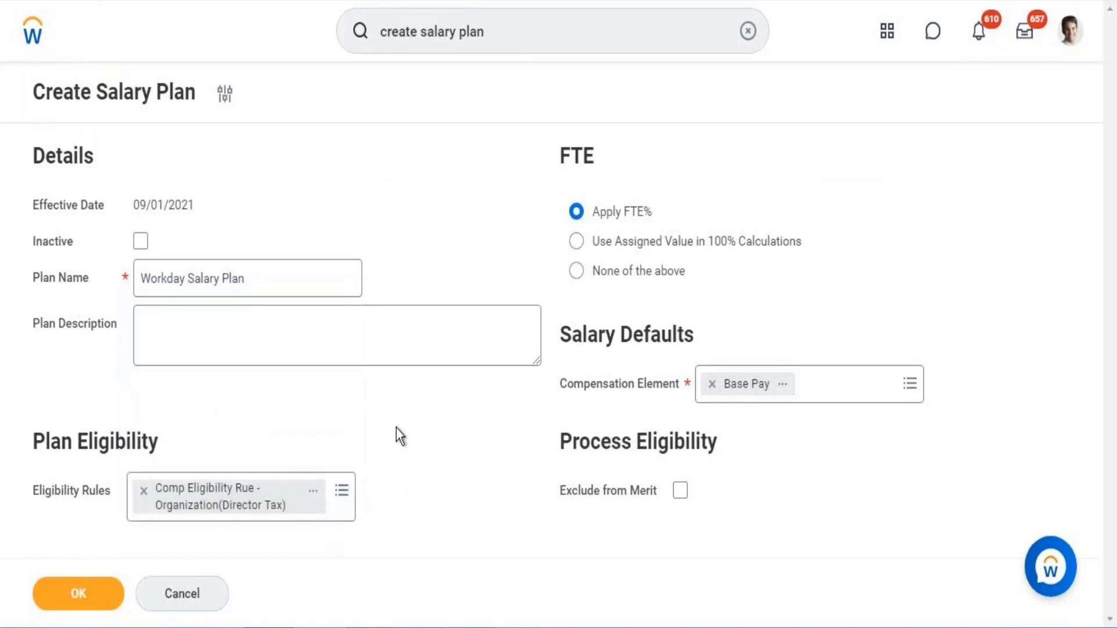
left_click(103, 599)
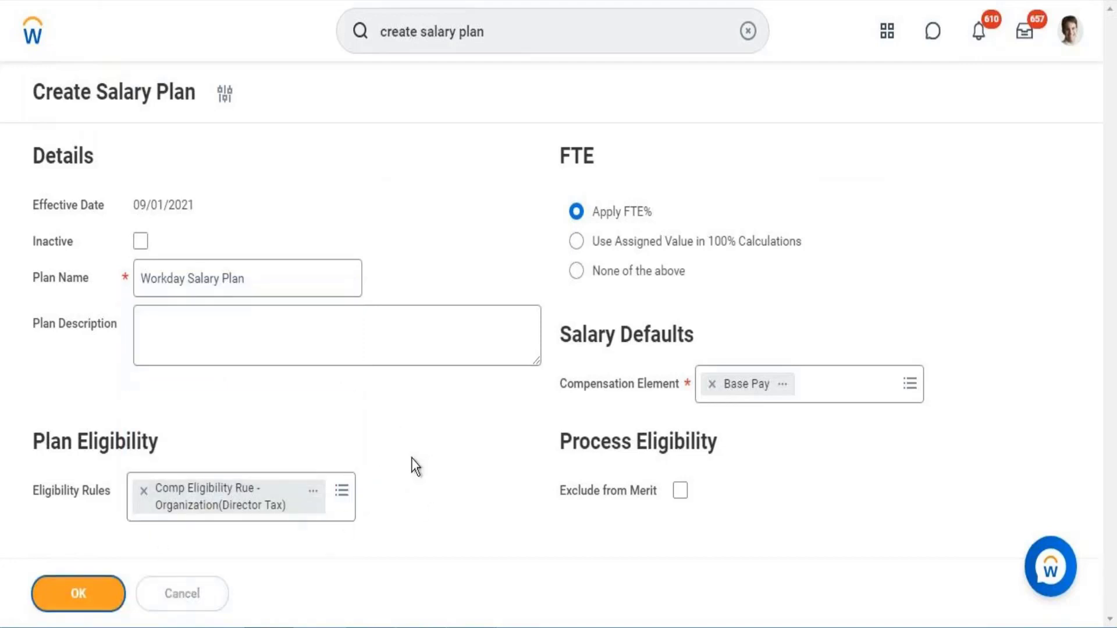
- Copy the new salary plan's name into the Notepad notes below "WD Compensation Grade" and return to Workday
right_click(281, 100)
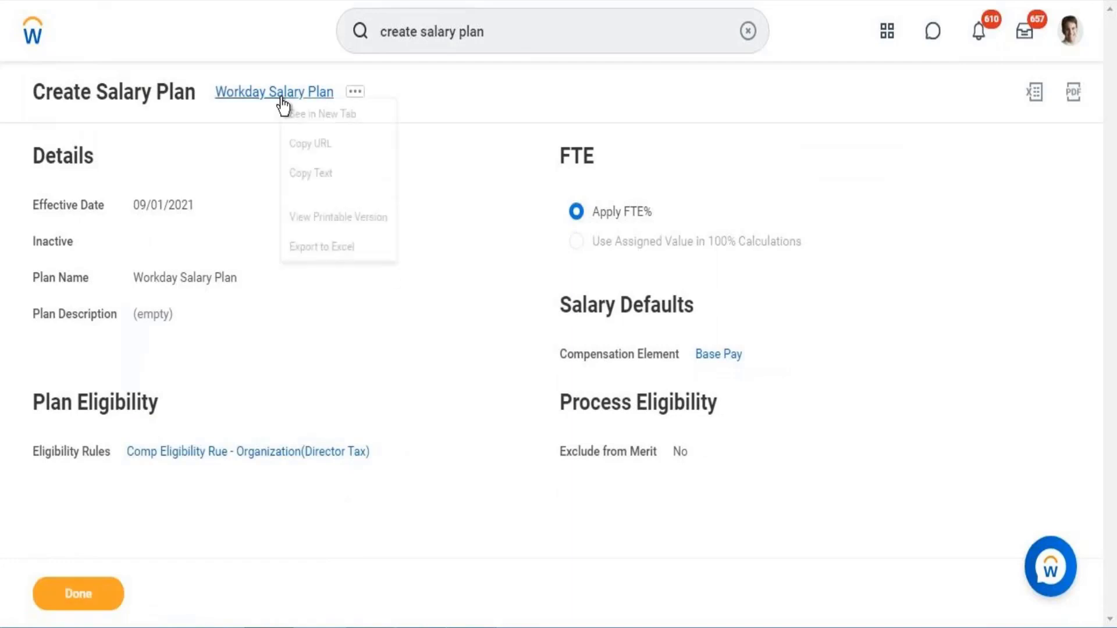
left_click(299, 174)
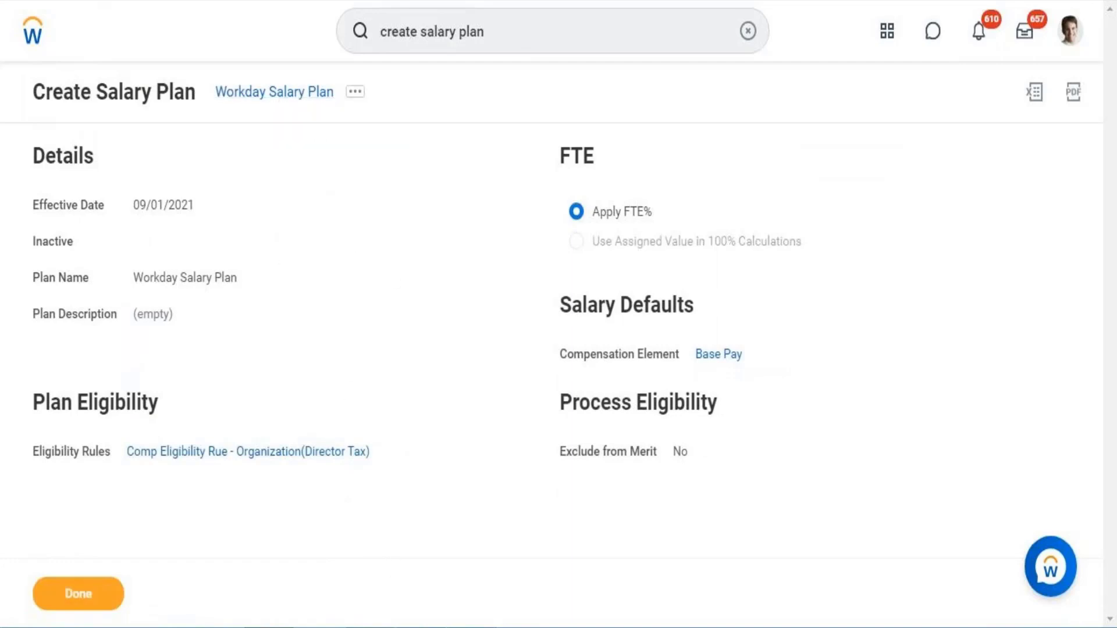
key("alt+Tab")
left_click(138, 231)
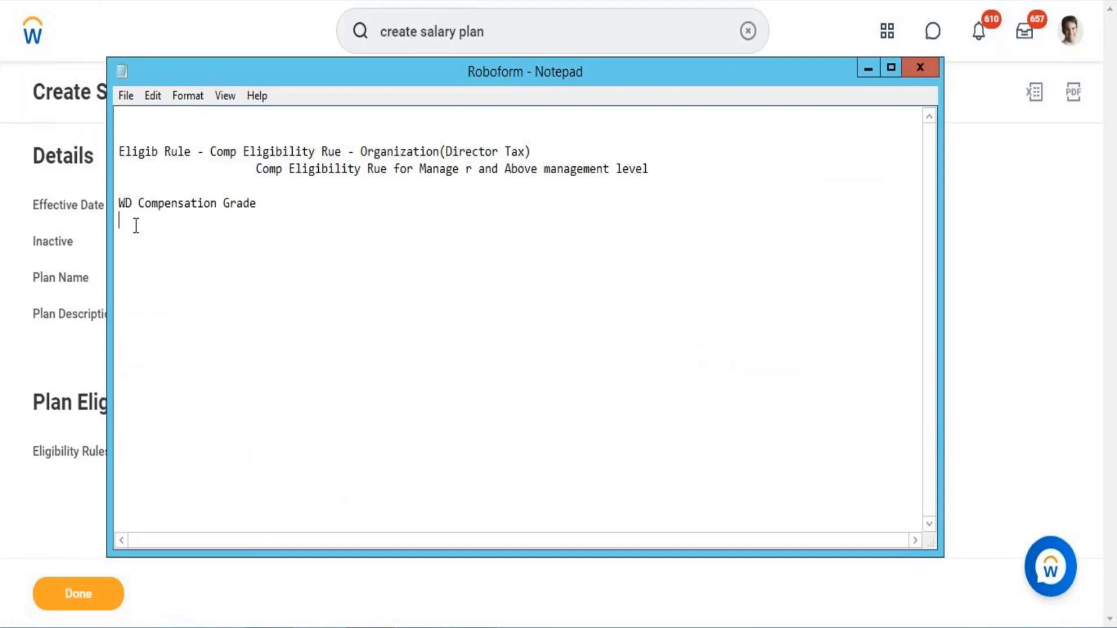
key("ctrl+v")
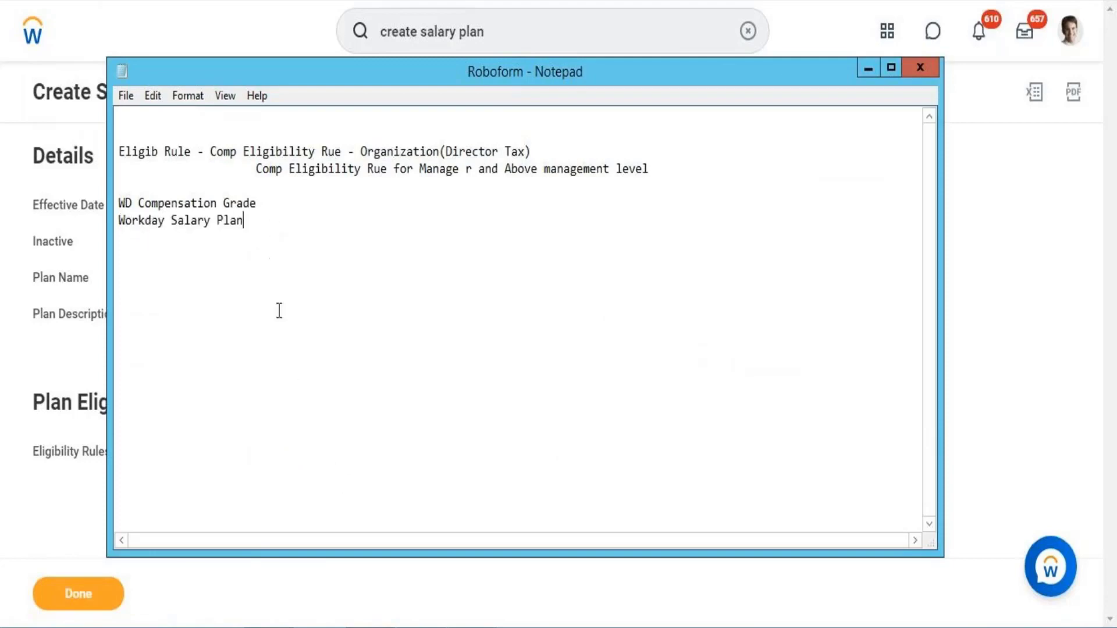
key("alt+Tab")
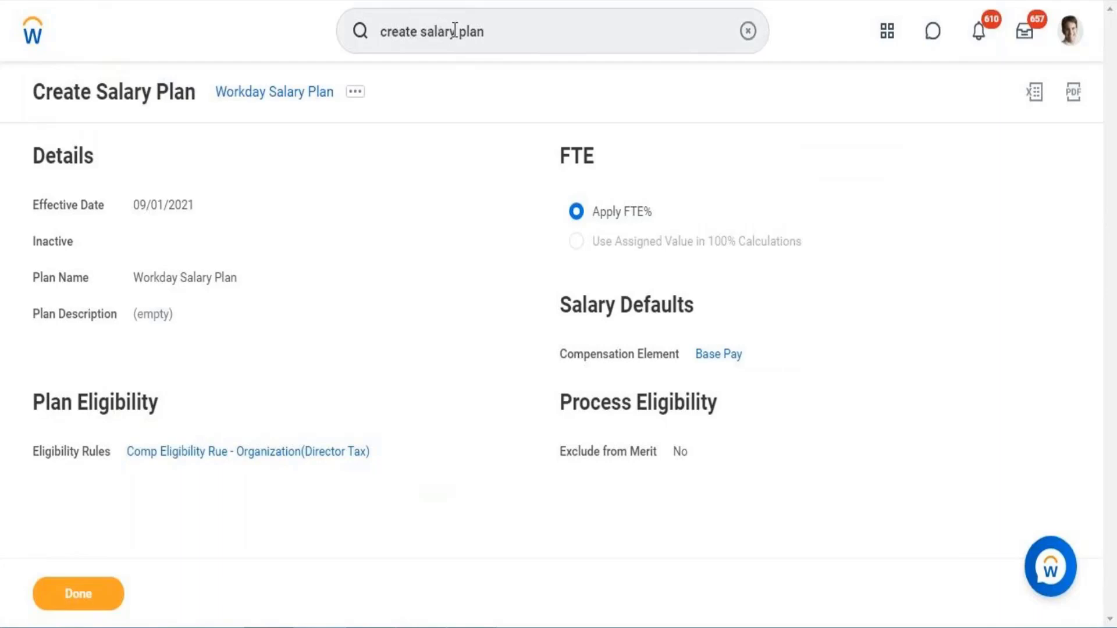
- Search for "create allowance plan" and open the Create Allowance Plan task
left_click_drag(454, 30, 423, 31)
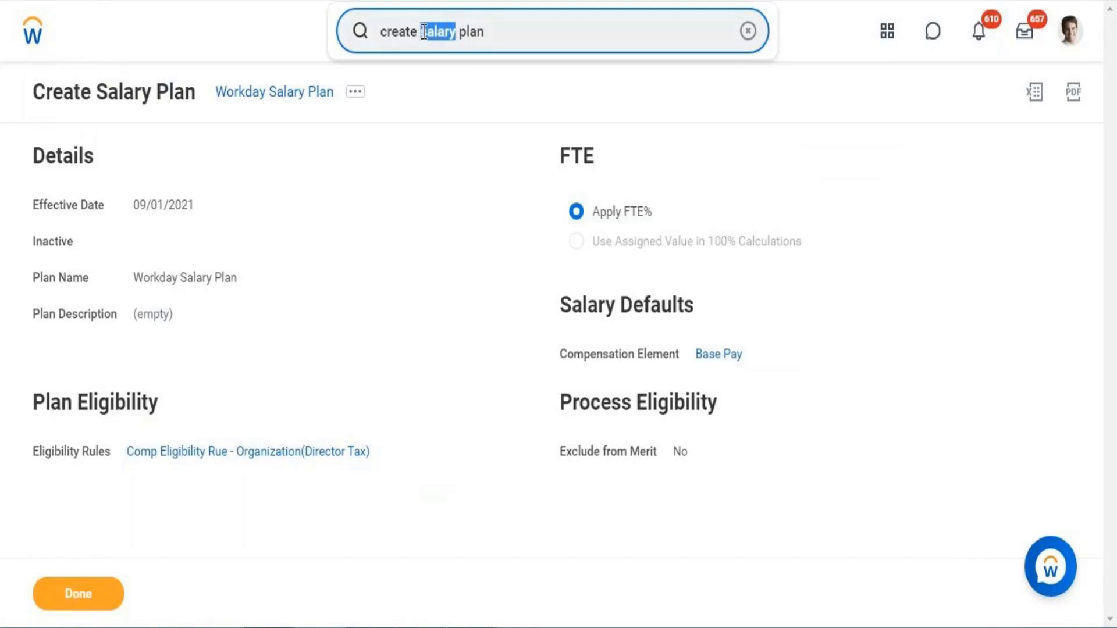
type("allown")
key("BackSpace")
type("ance")
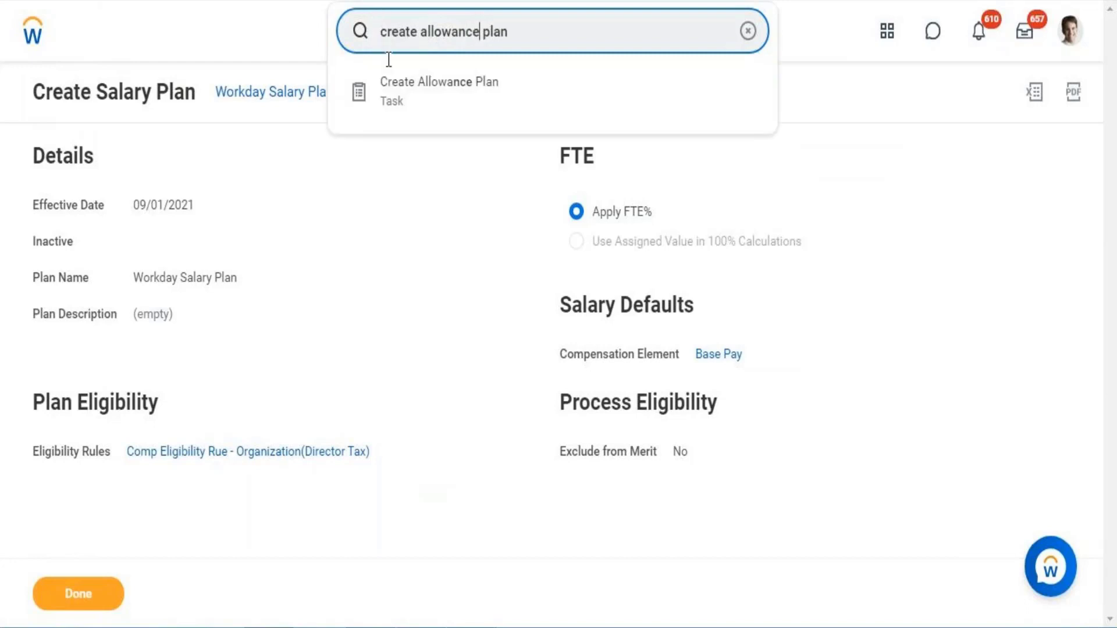
left_click(424, 93)
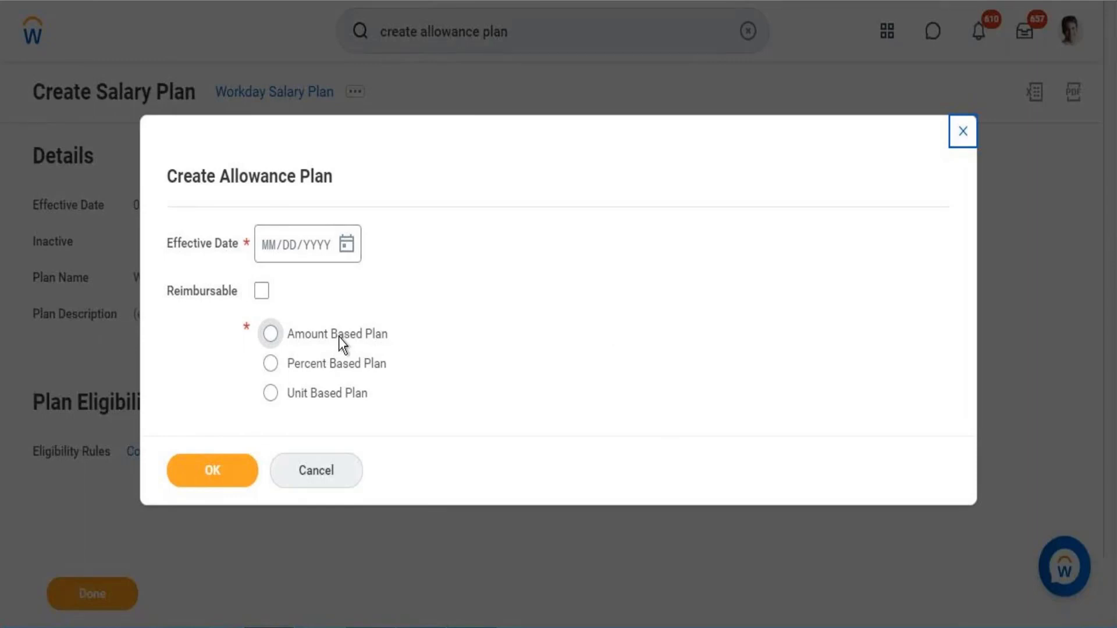
left_click(260, 293)
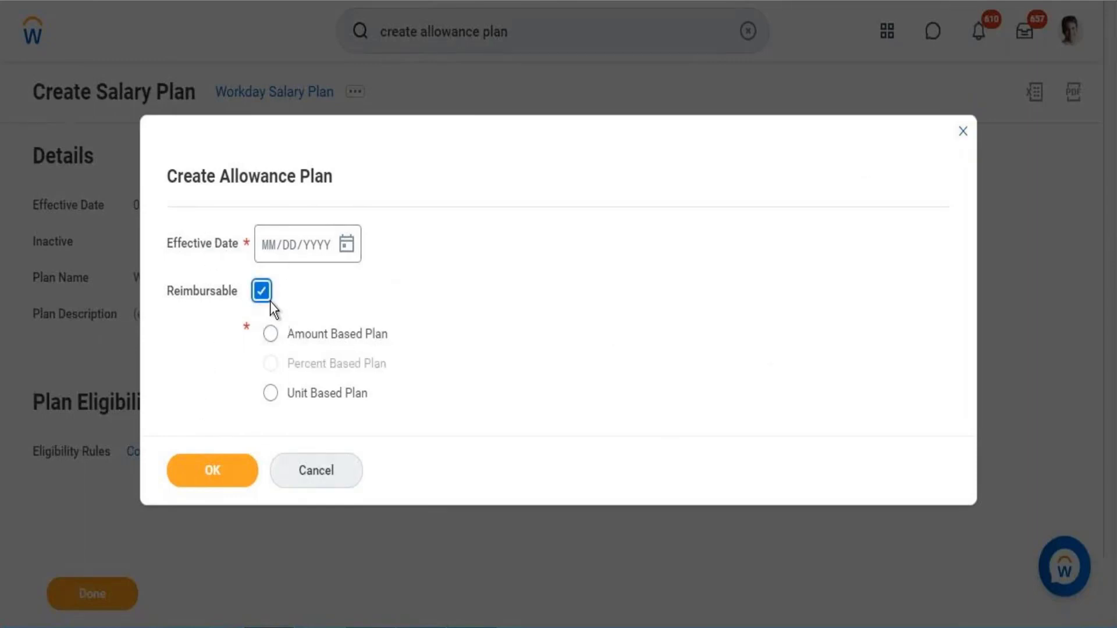
mouse_move(269, 304)
left_click(262, 292)
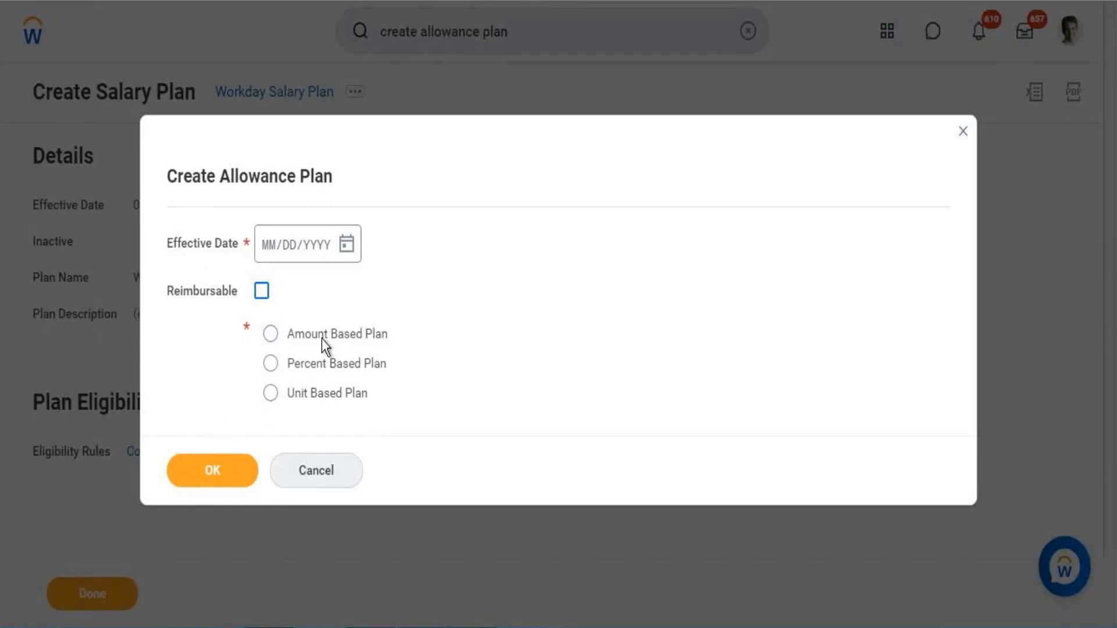
- Set the allowance plan's effective date to 09/01/2021, choose Amount Based Plan, and continue to the plan's details
left_click(350, 246)
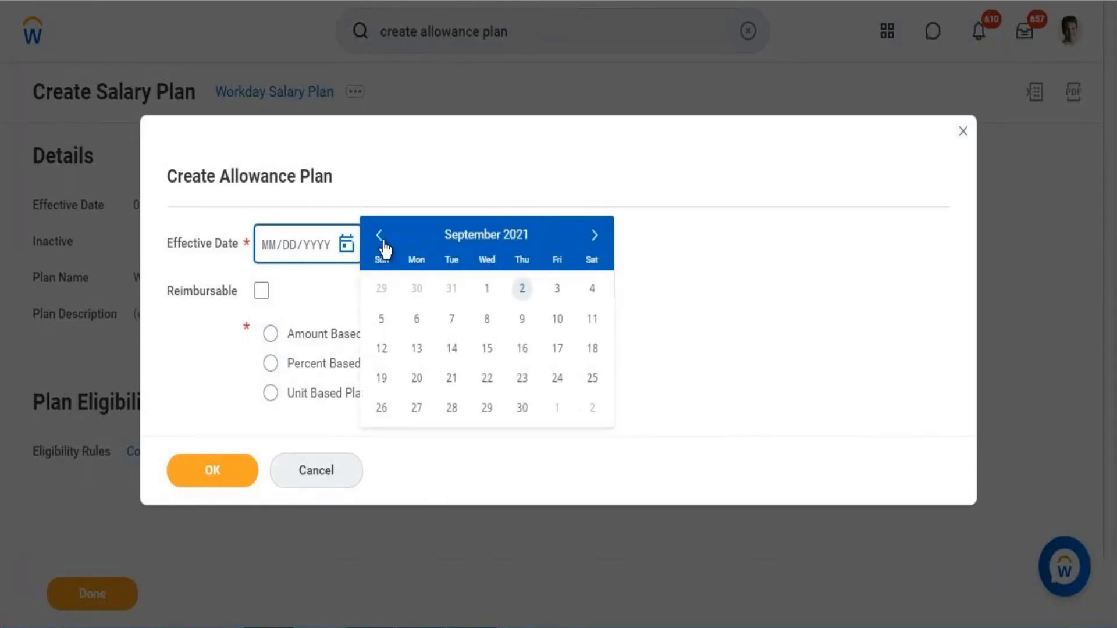
left_click(488, 290)
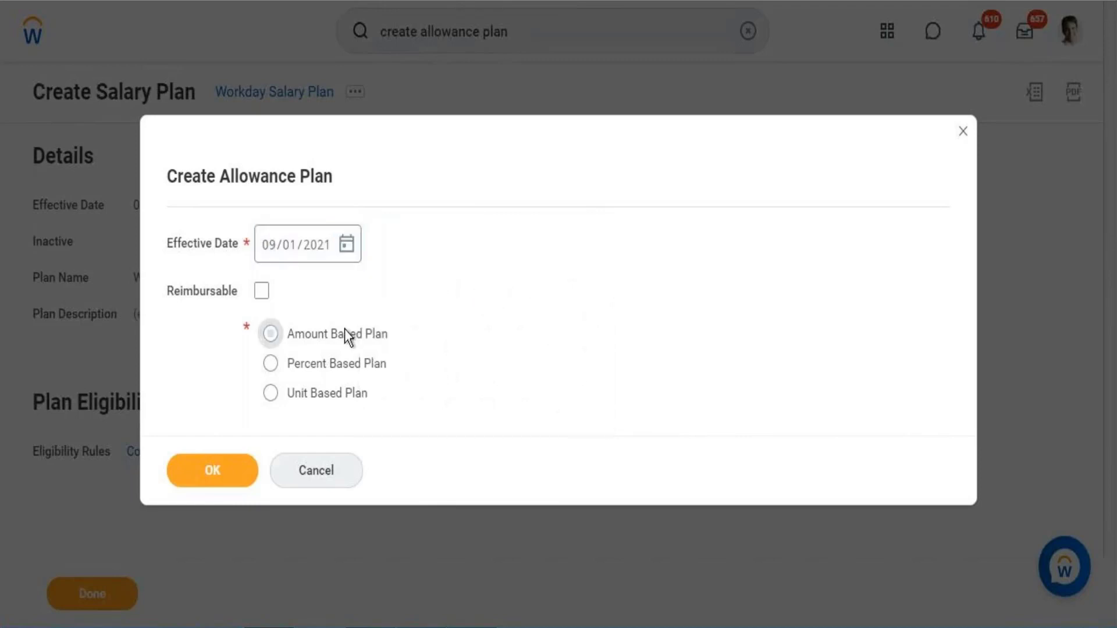
left_click(344, 329)
left_click(226, 485)
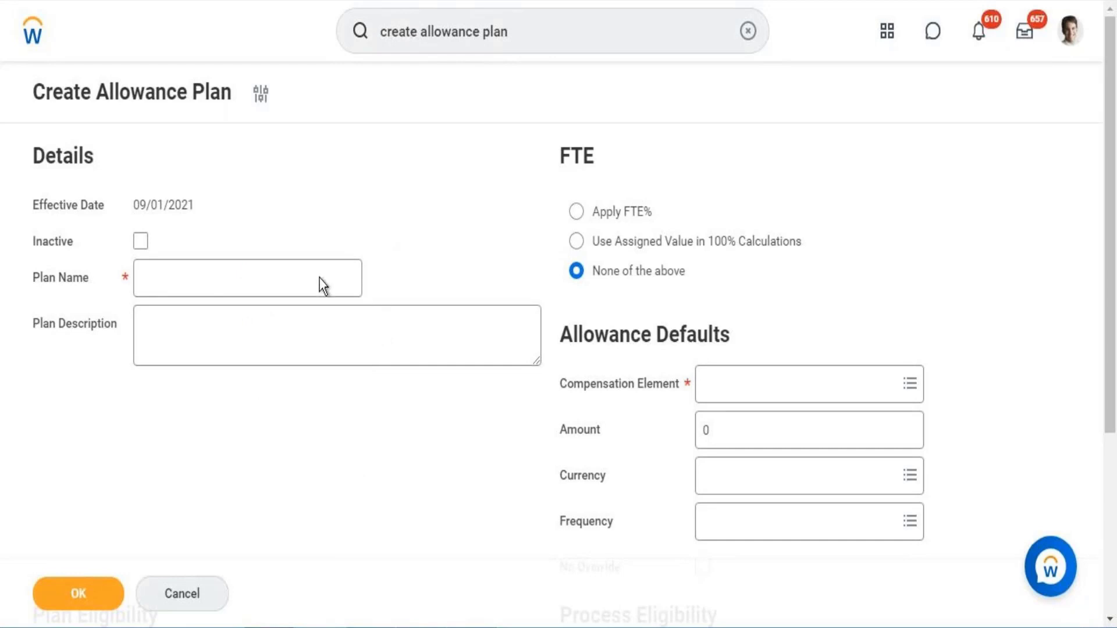
- Name the allowance plan "Workday Allowance Plan" and set its FTE option to Apply FTE%
scroll(463, 298, "down", 2)
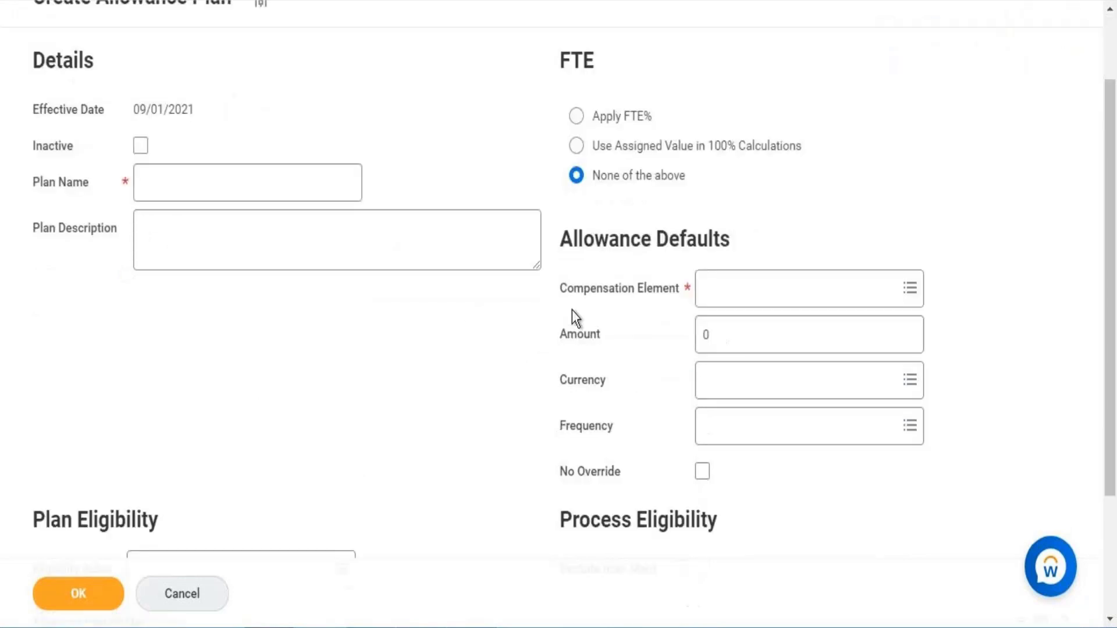
left_click(195, 184)
type("Wo")
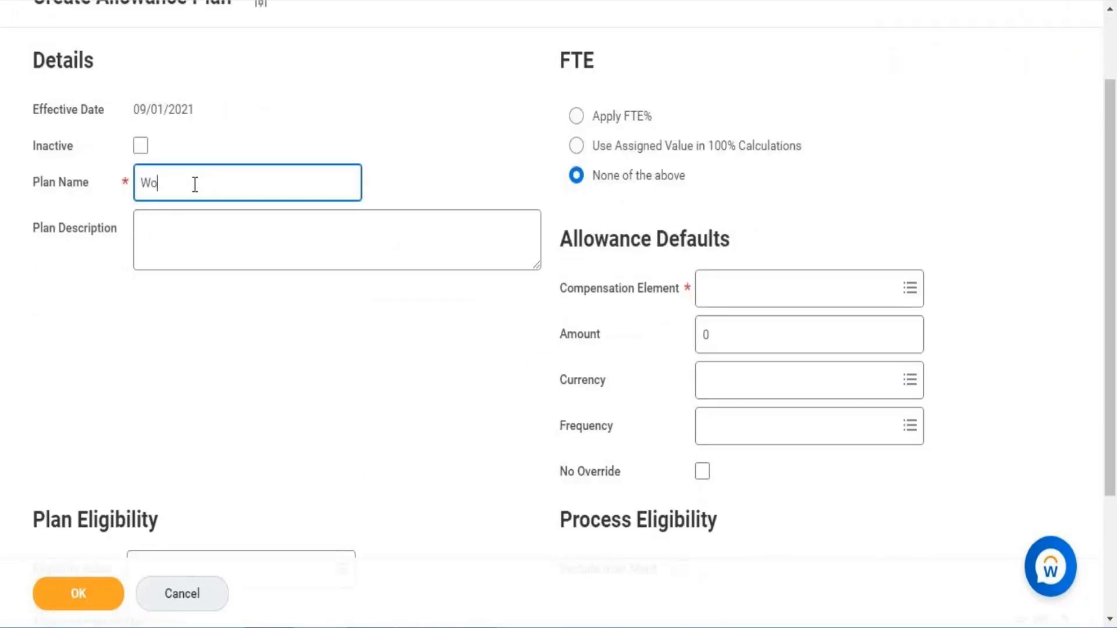
type("rkday Allowance Plan")
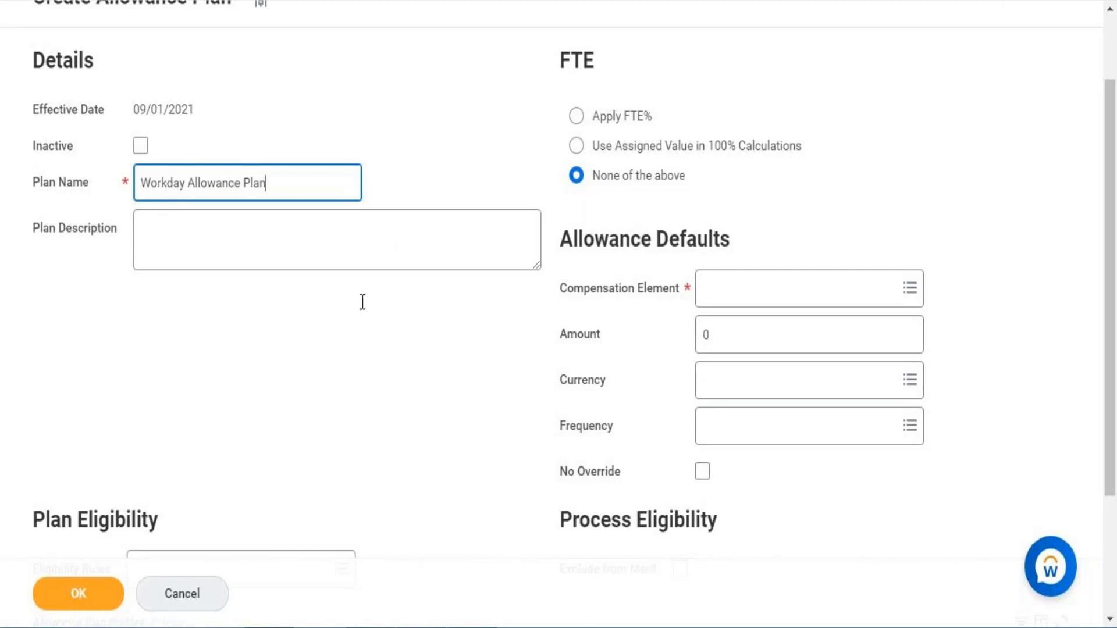
left_click(599, 116)
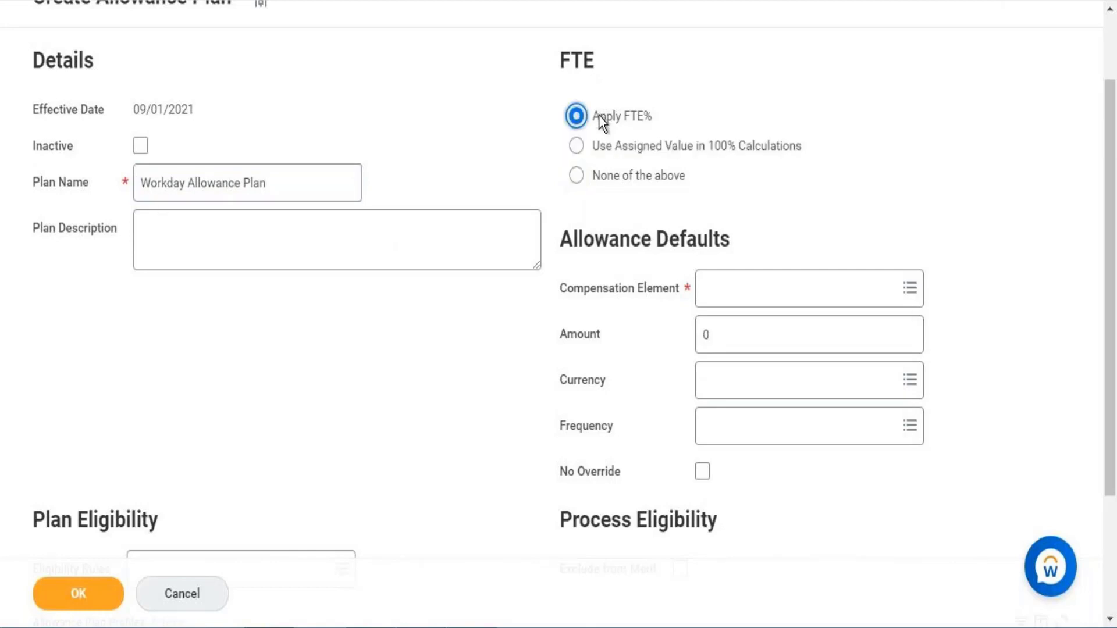
- Set the allowance defaults' compensation element to Allowance and the amount to 1000
left_click(790, 293)
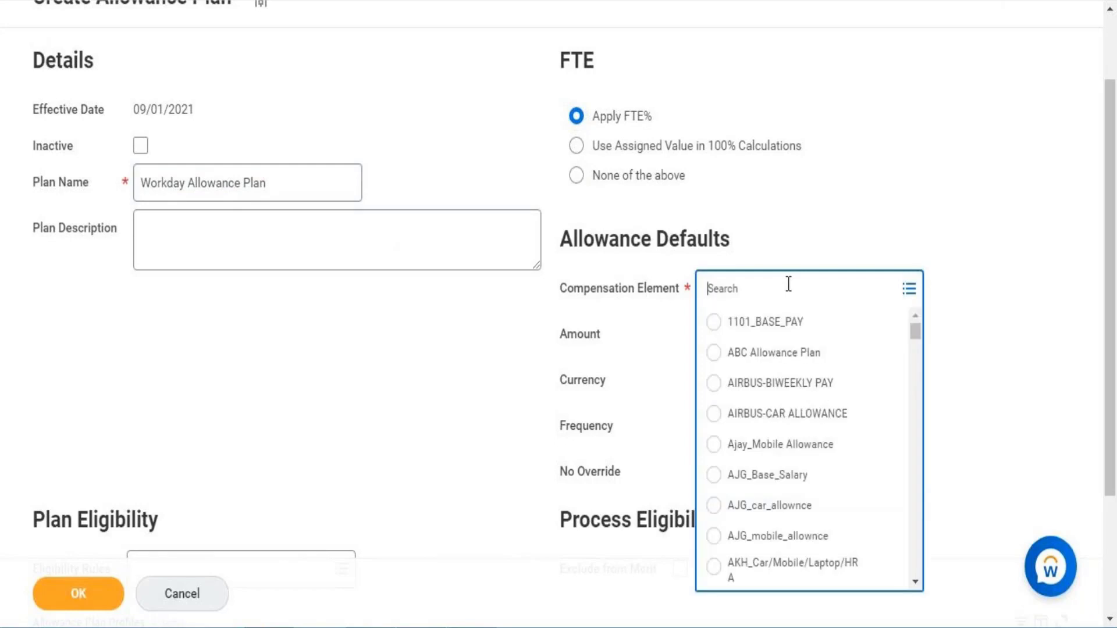
type("allowance")
key("Return")
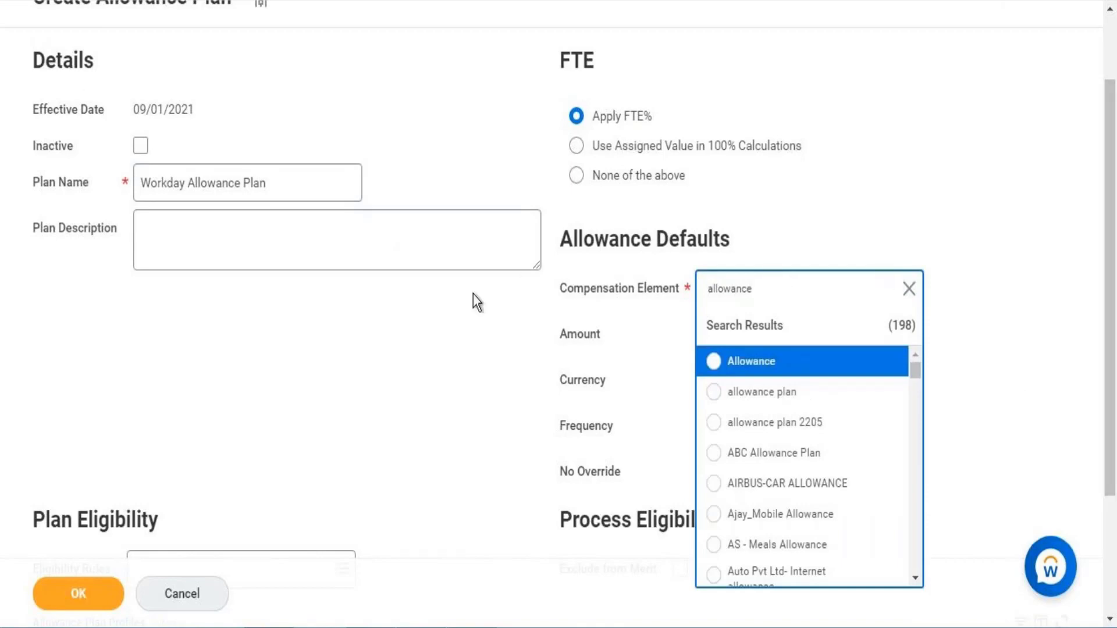
left_click(713, 361)
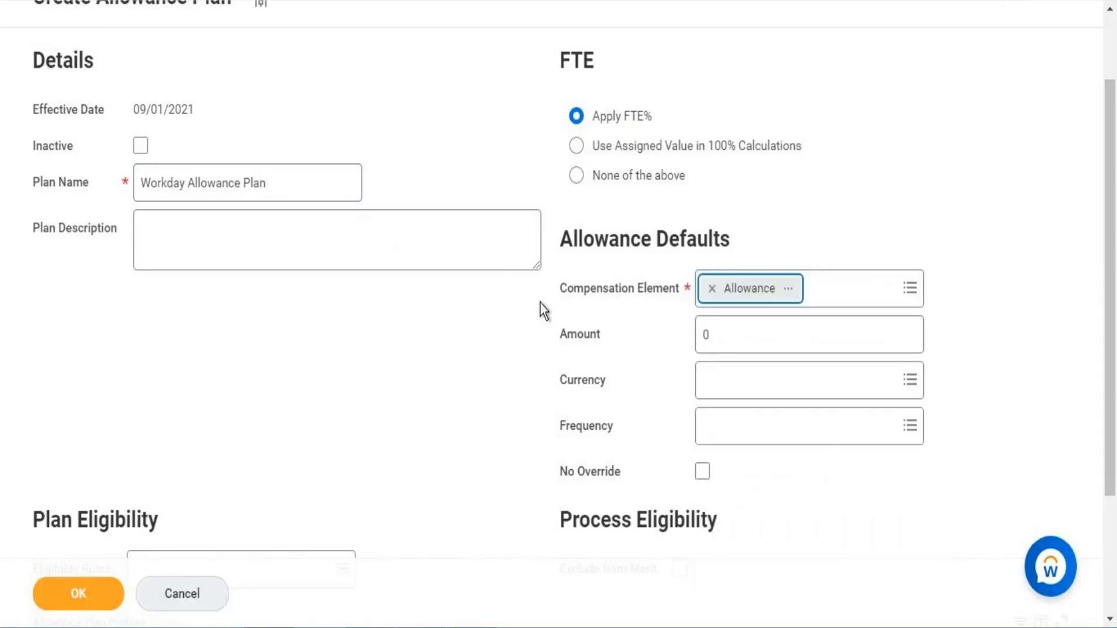
left_click(723, 343)
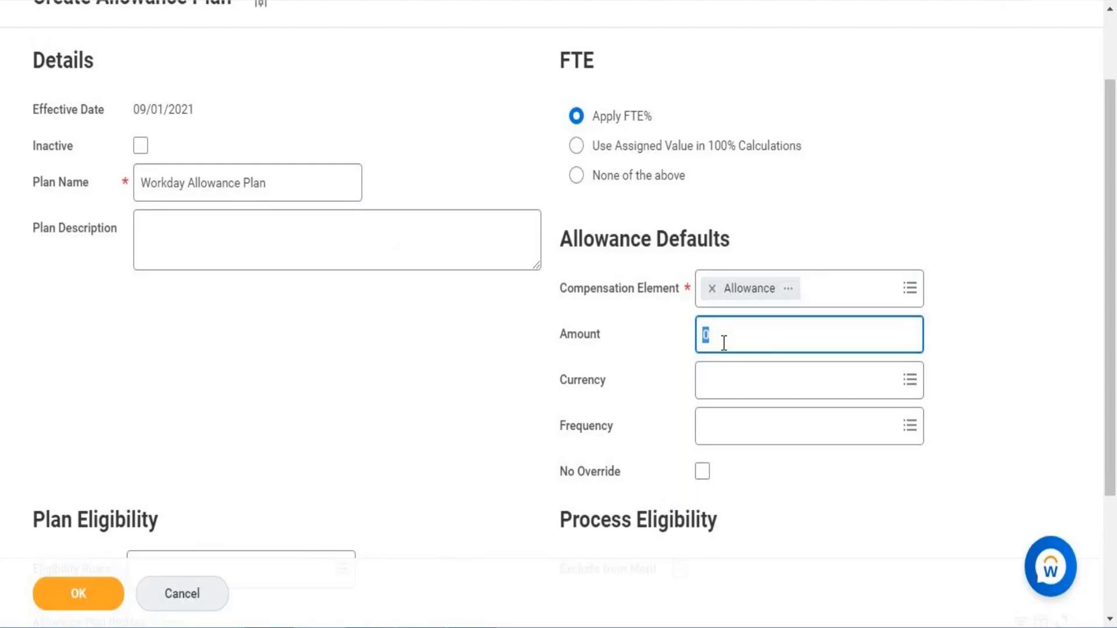
type("1000")
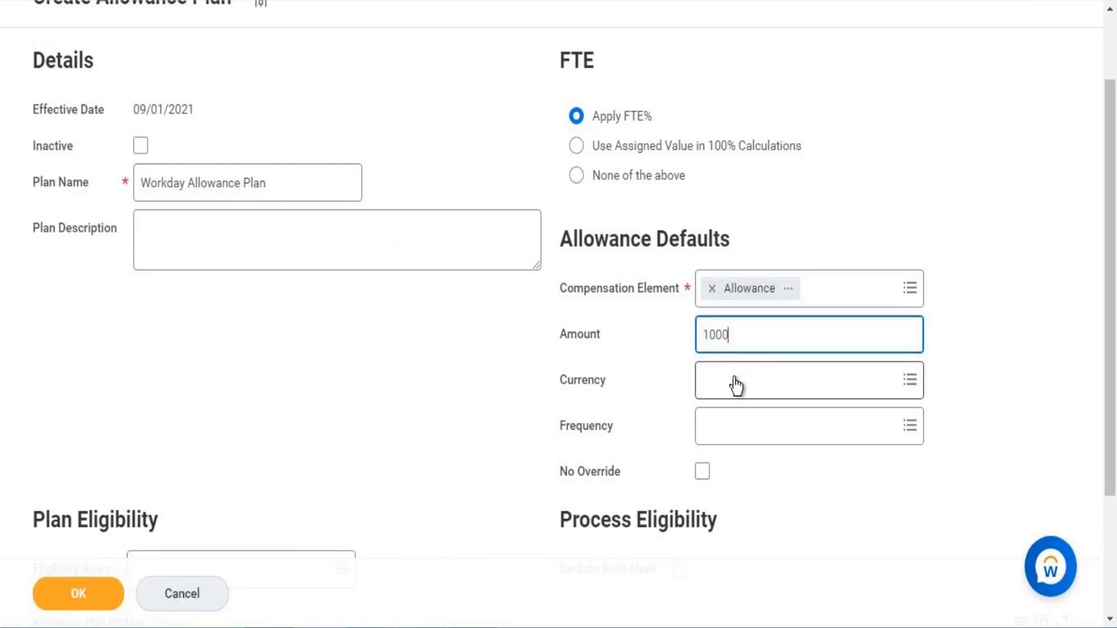
- Set the allowance defaults' currency to USD and the frequency to Monthly
left_click(735, 379)
type("usd")
key("Return")
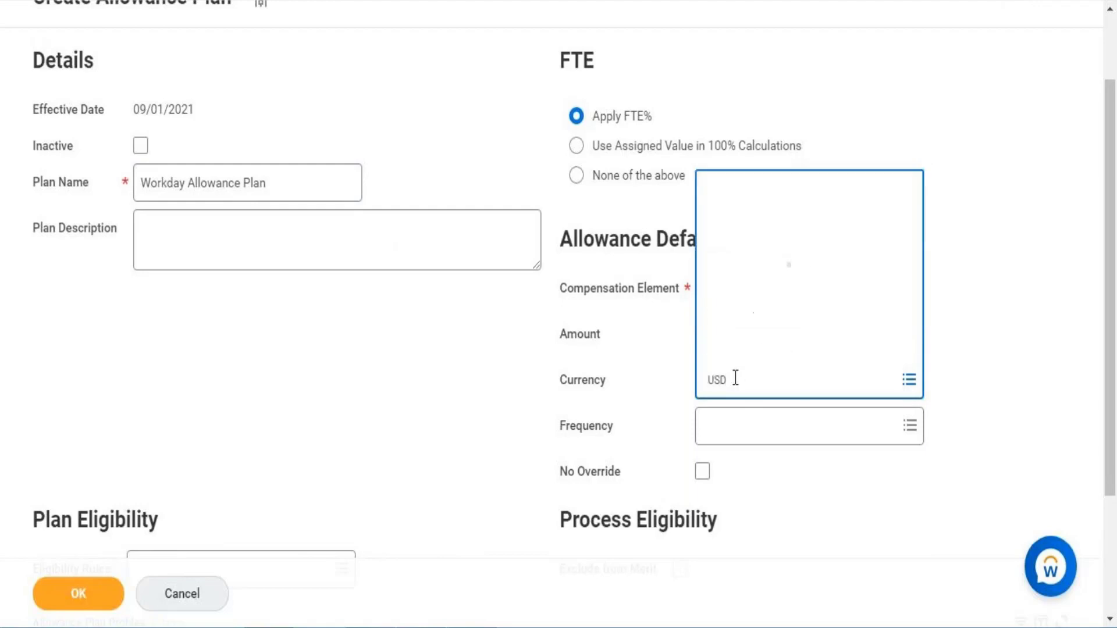
left_click(730, 434)
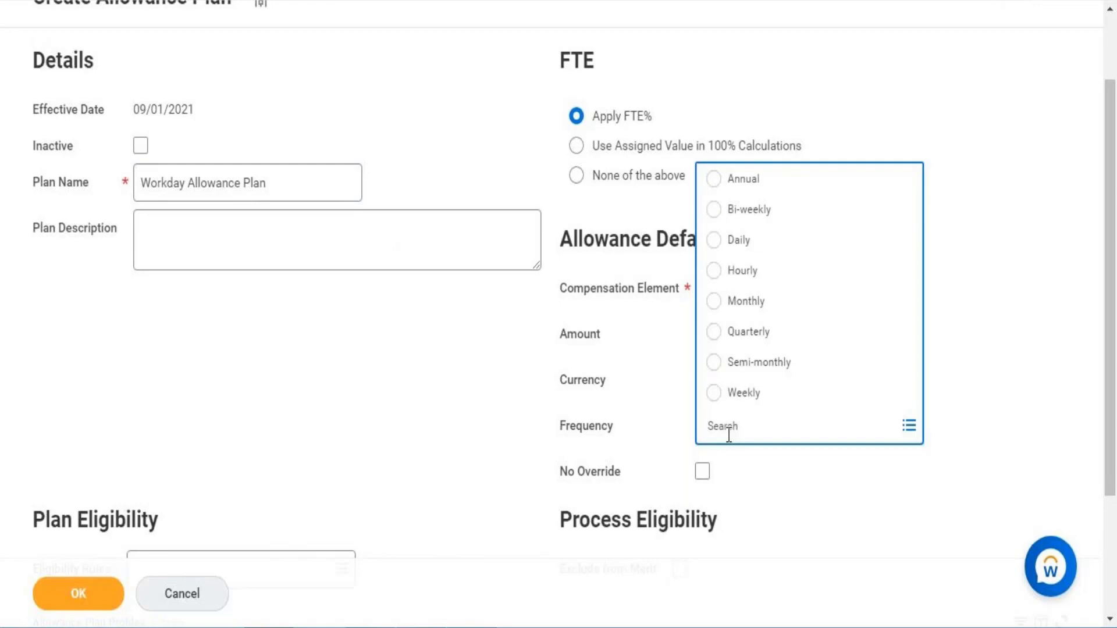
left_click(742, 301)
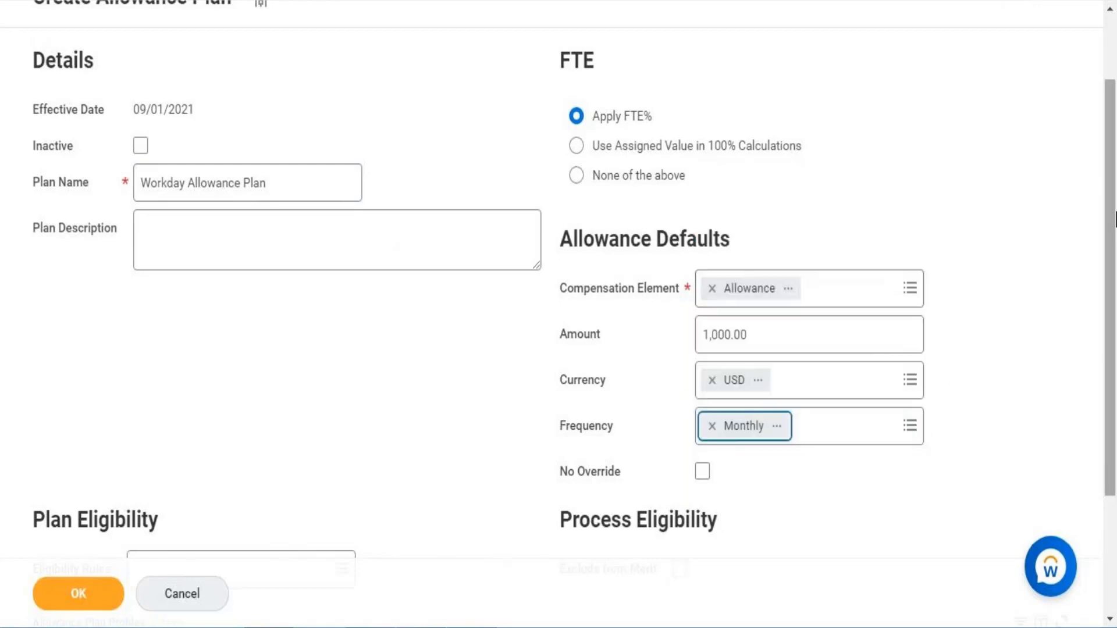
- Switch to Notepad, copy the rule name "Comp Eligibility Rue for Manage r and Above management level", and return to Workday
left_click_drag(1108, 183, 1113, 381)
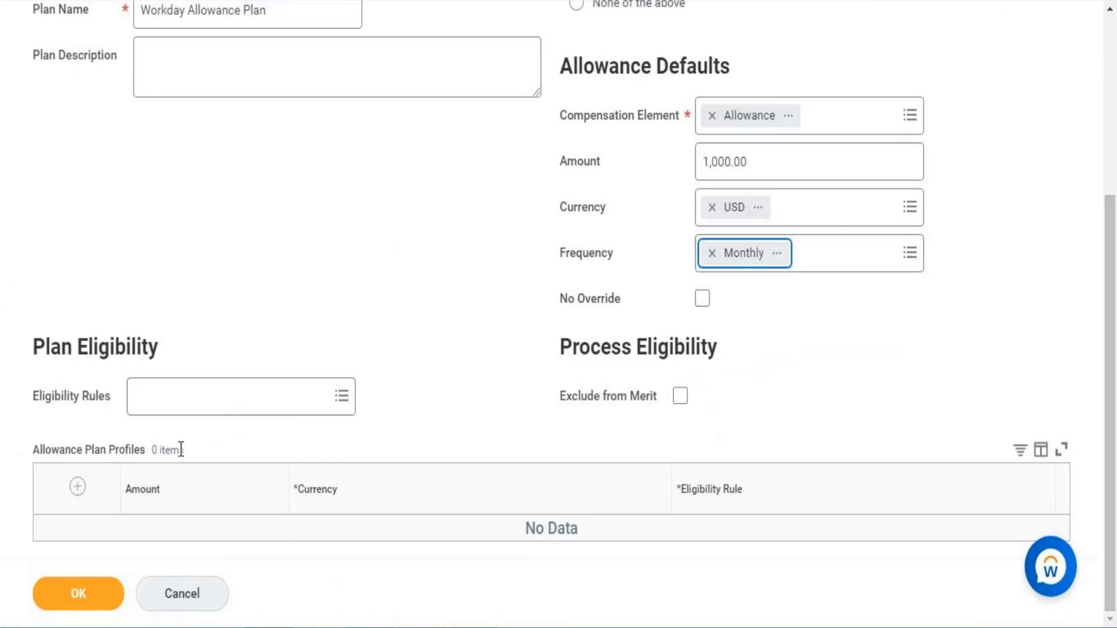
key("alt+Tab")
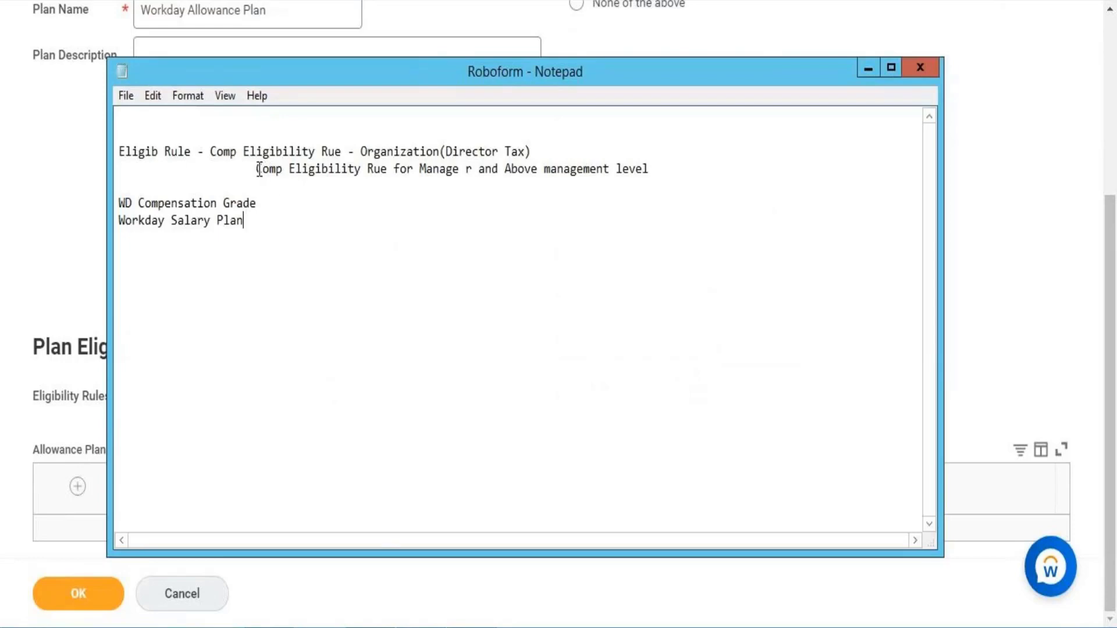
left_click_drag(257, 167, 645, 180)
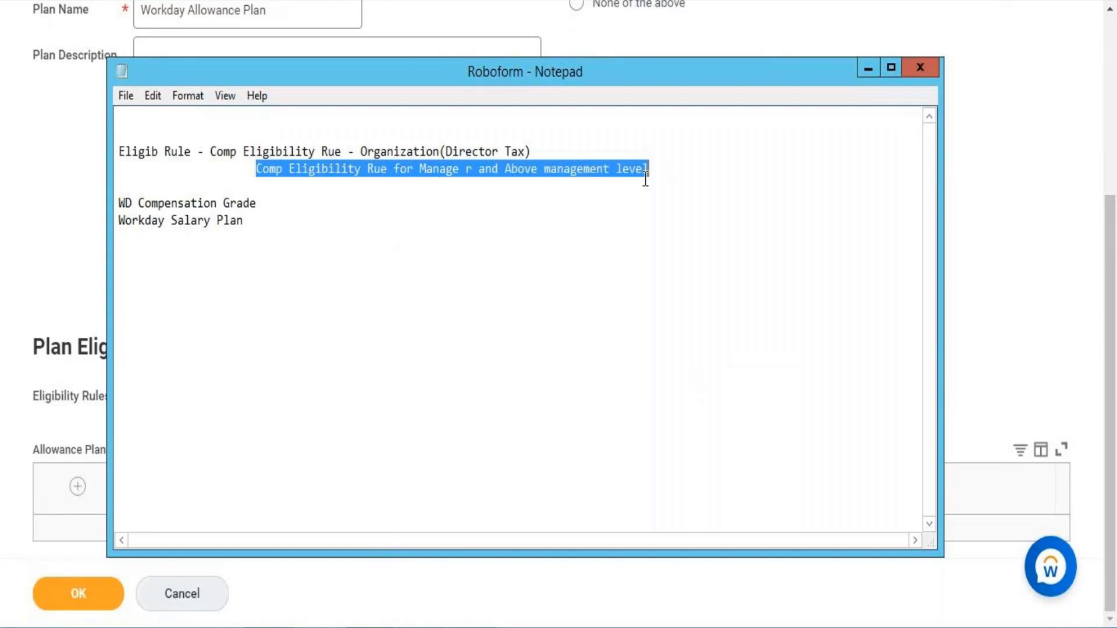
key("alt+Tab")
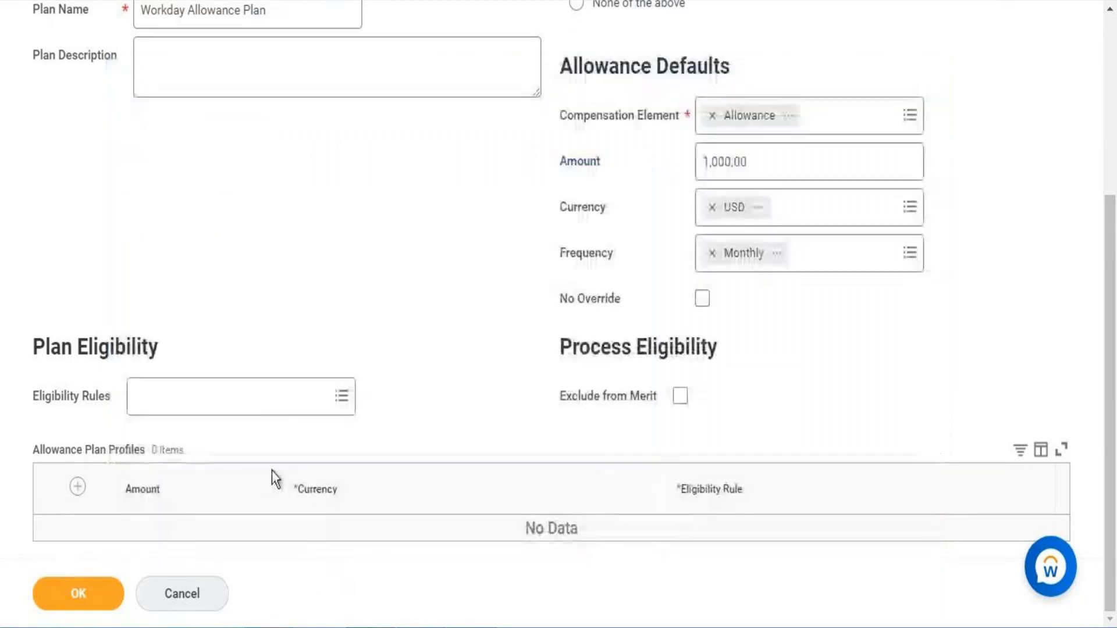
- Add "Comp Eligibility Rue for Manage r and Above management level" as the plan's eligibility rule and submit the allowance plan
left_click(215, 398)
key("ctrl+v")
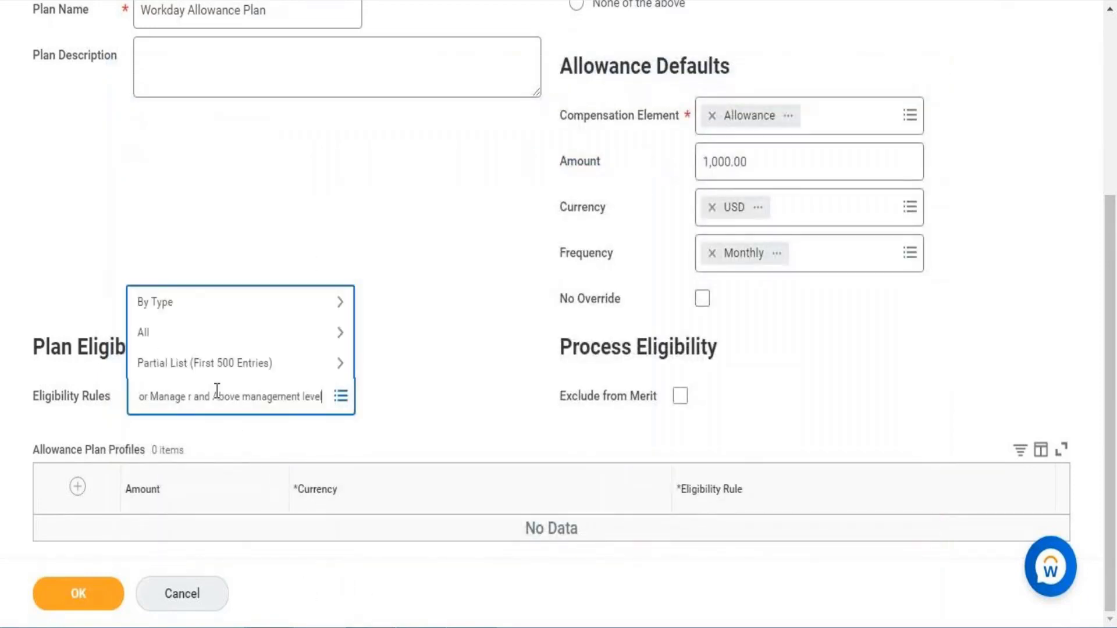
key("Return")
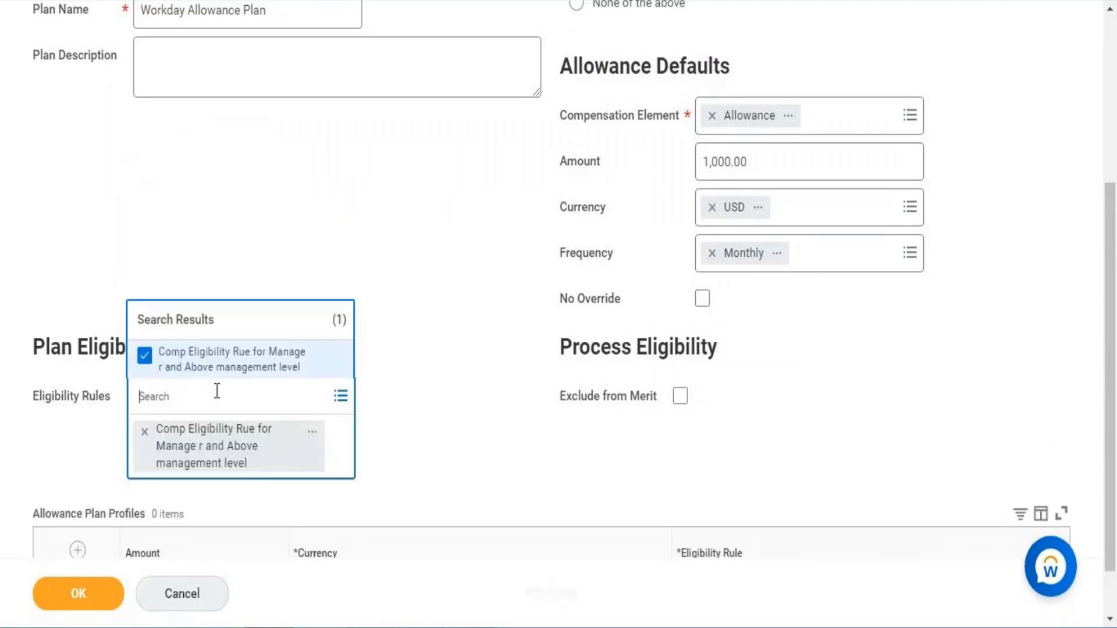
left_click(457, 473)
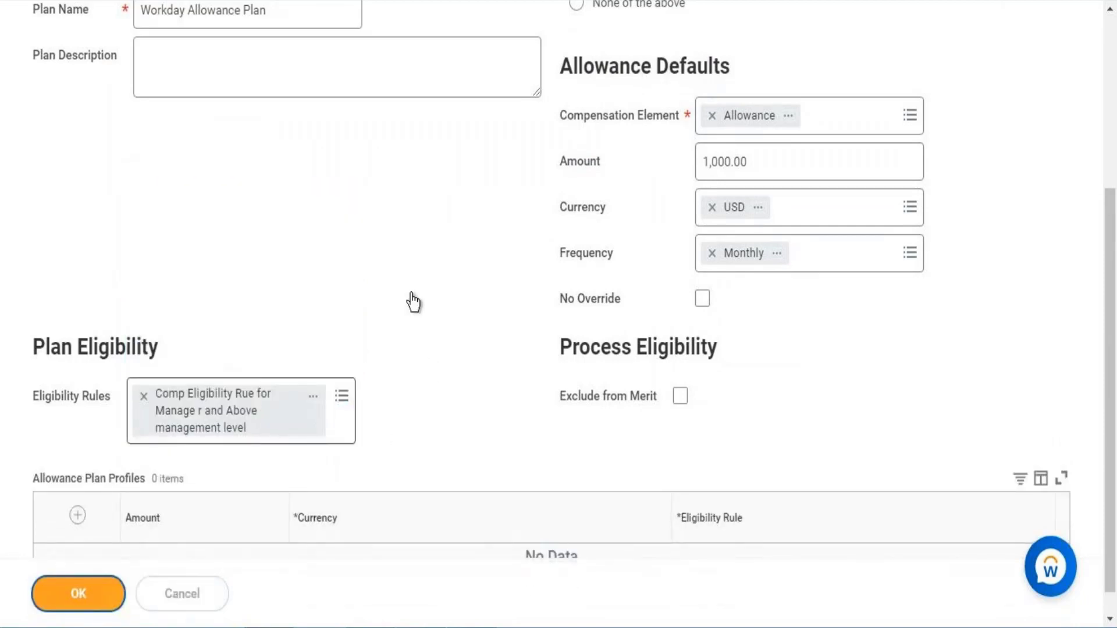
left_click(78, 593)
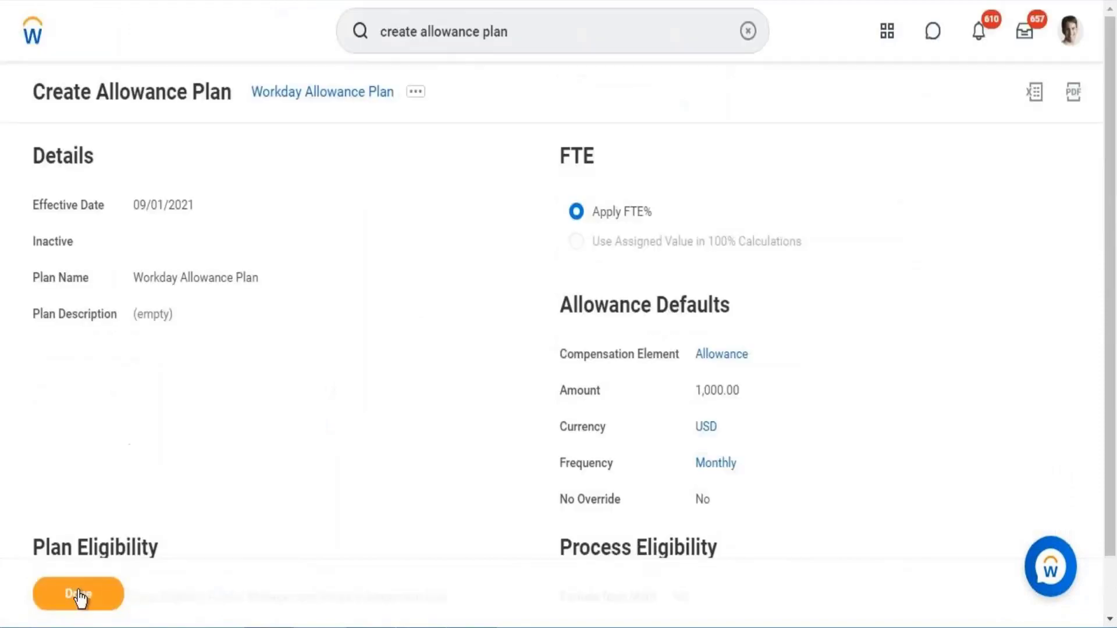
- Copy the new allowance plan's name into the Notepad notes below "Workday Salary Plan" and return to Workday
right_click(326, 105)
left_click(346, 175)
key("alt+Tab")
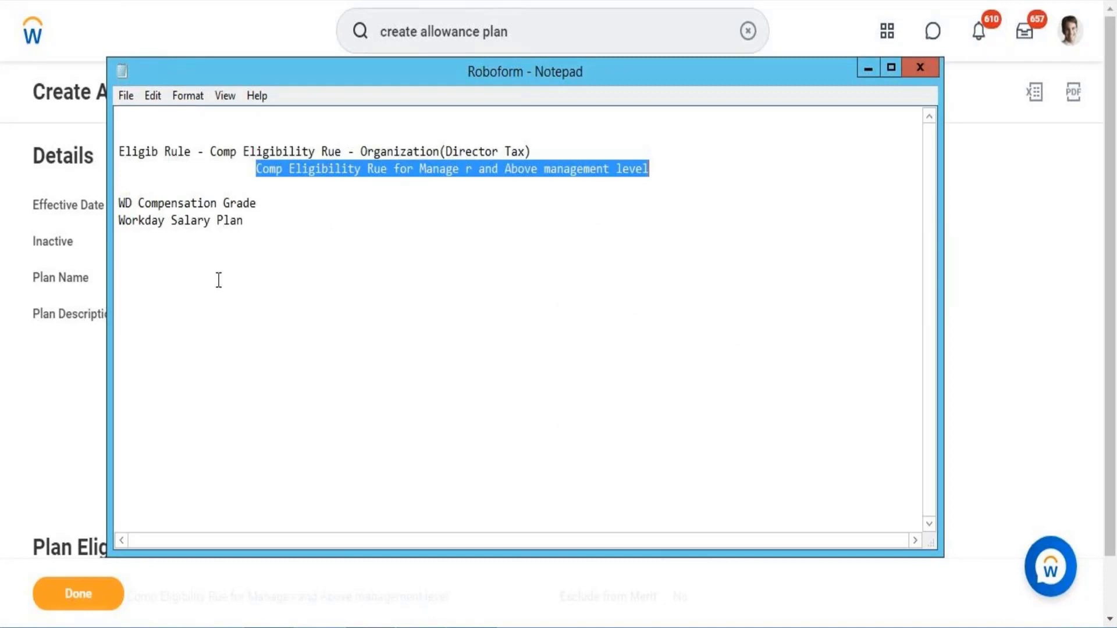
left_click(256, 227)
key("Return")
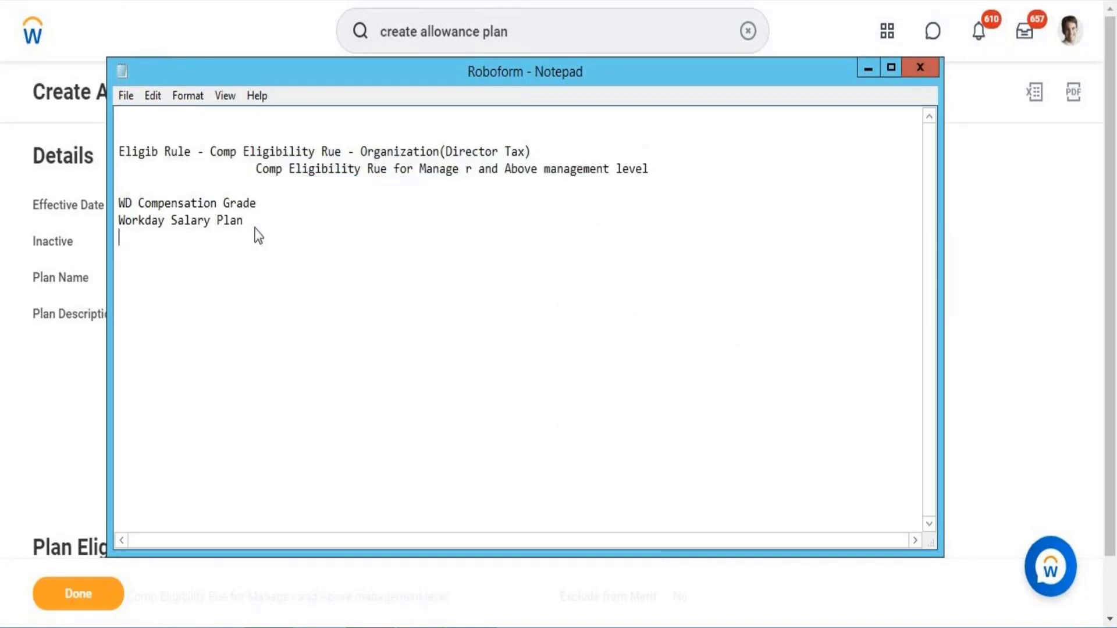
key("ctrl+v")
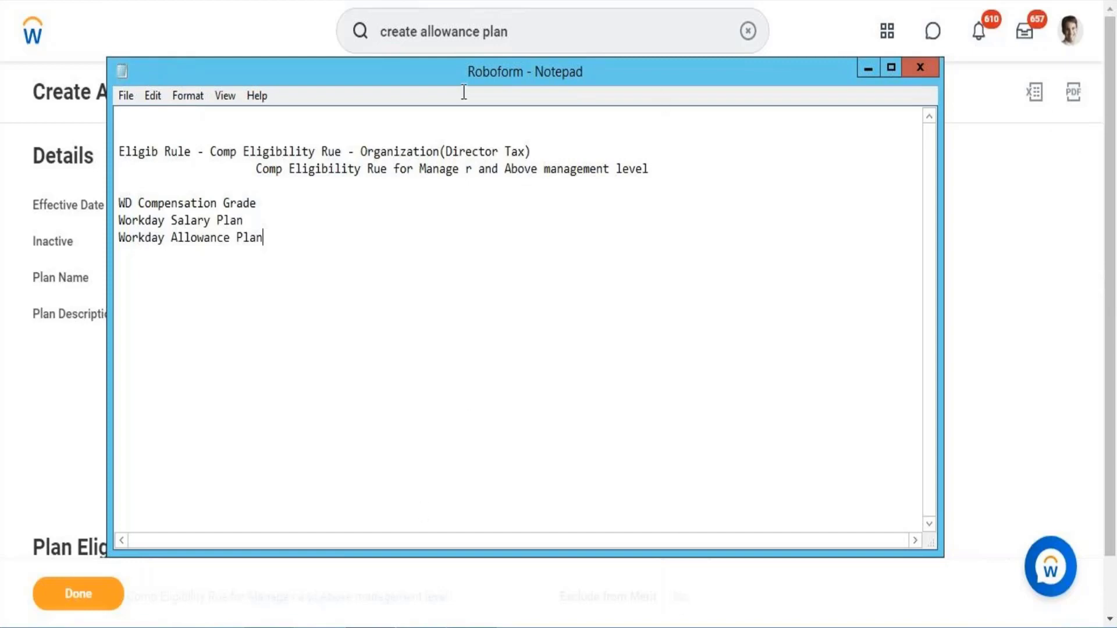
left_click(866, 69)
- Search for "create compensation packa" and open the Create Compensation Package task
left_click(523, 31)
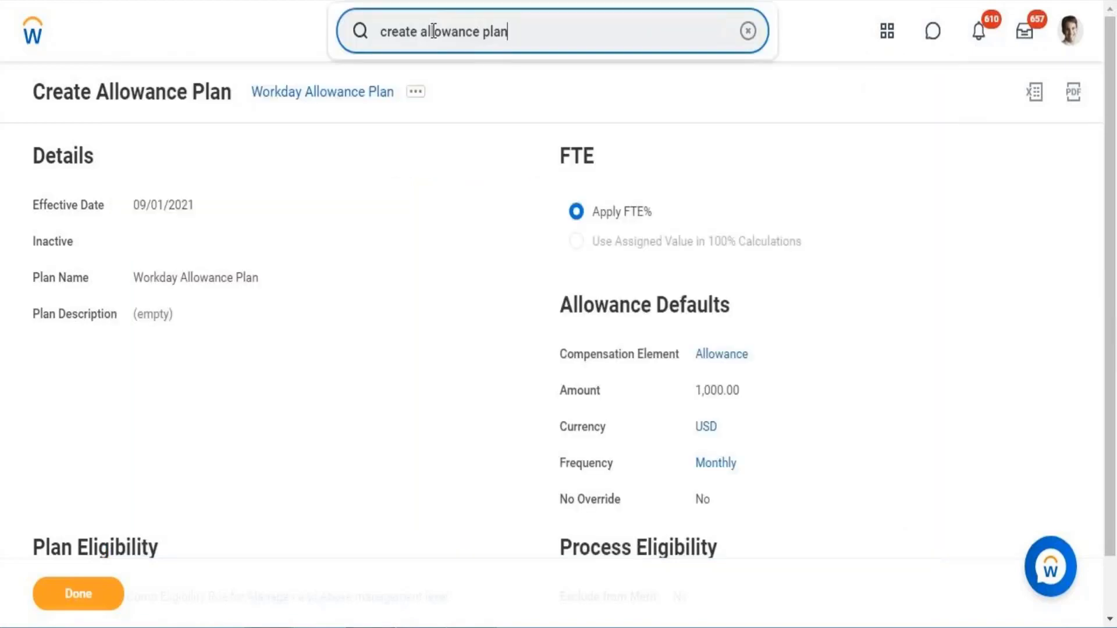
left_click_drag(420, 31, 490, 31)
left_click_drag(543, 55, 558, 57)
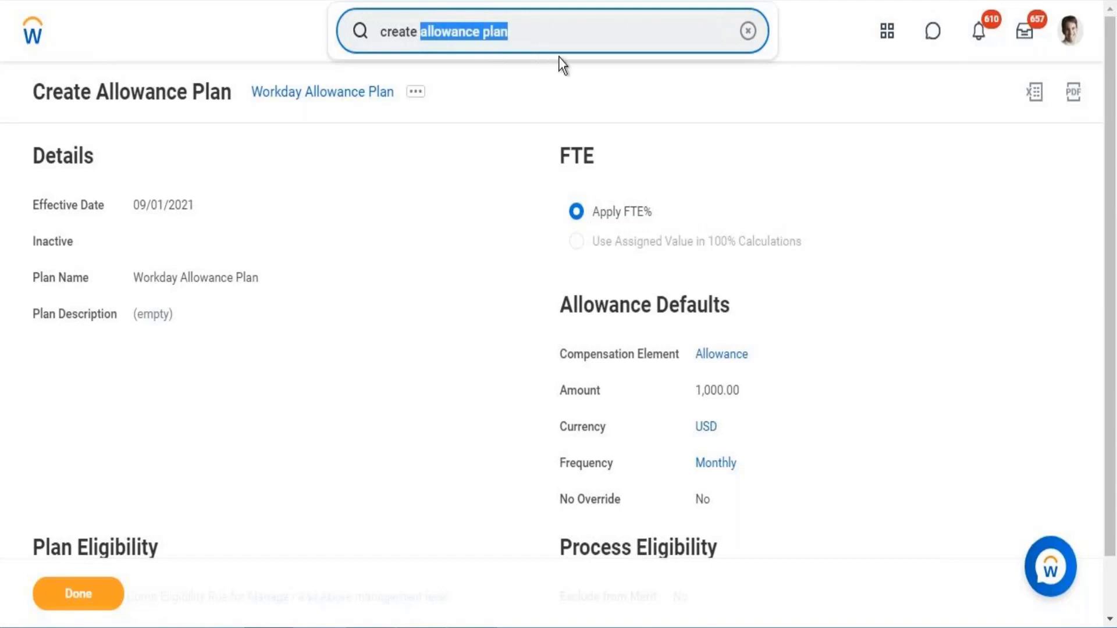
type("c")
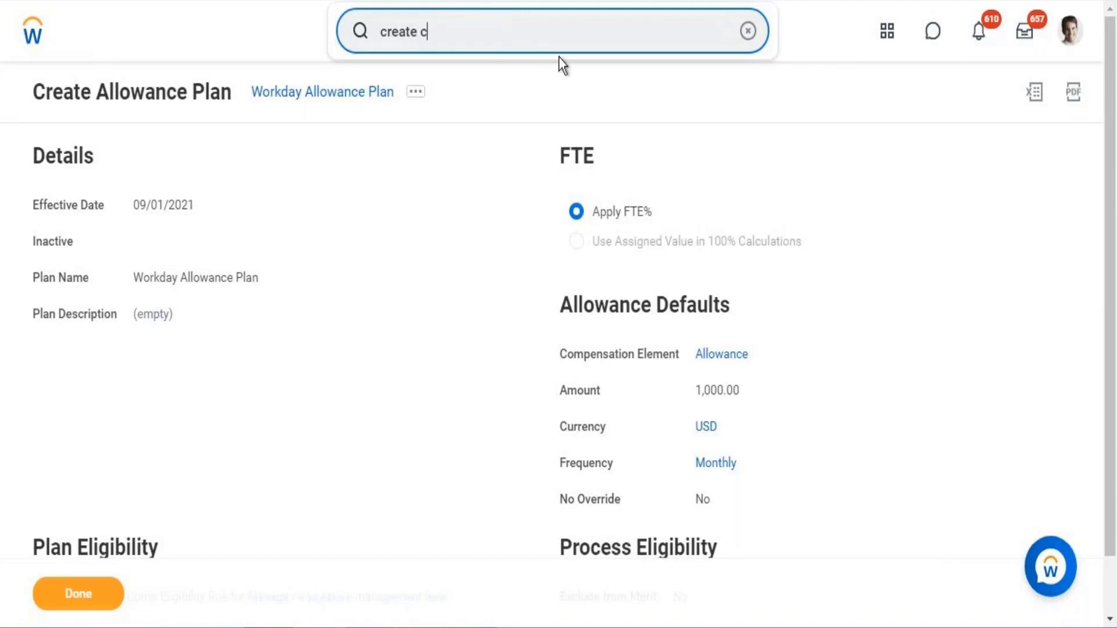
type("ompensation pac")
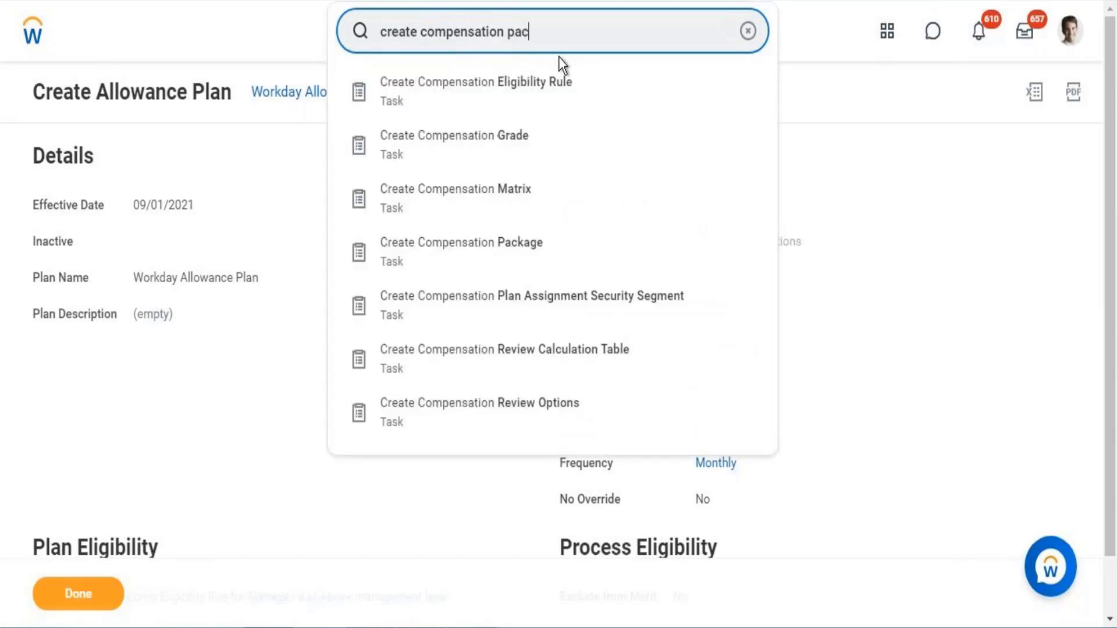
type("ka")
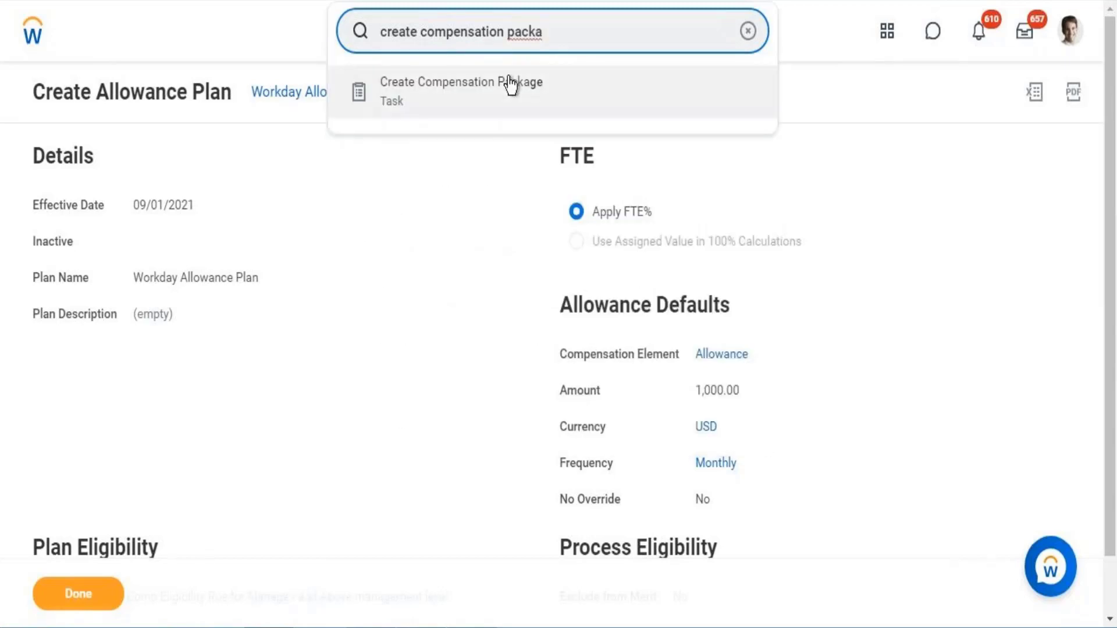
left_click(508, 79)
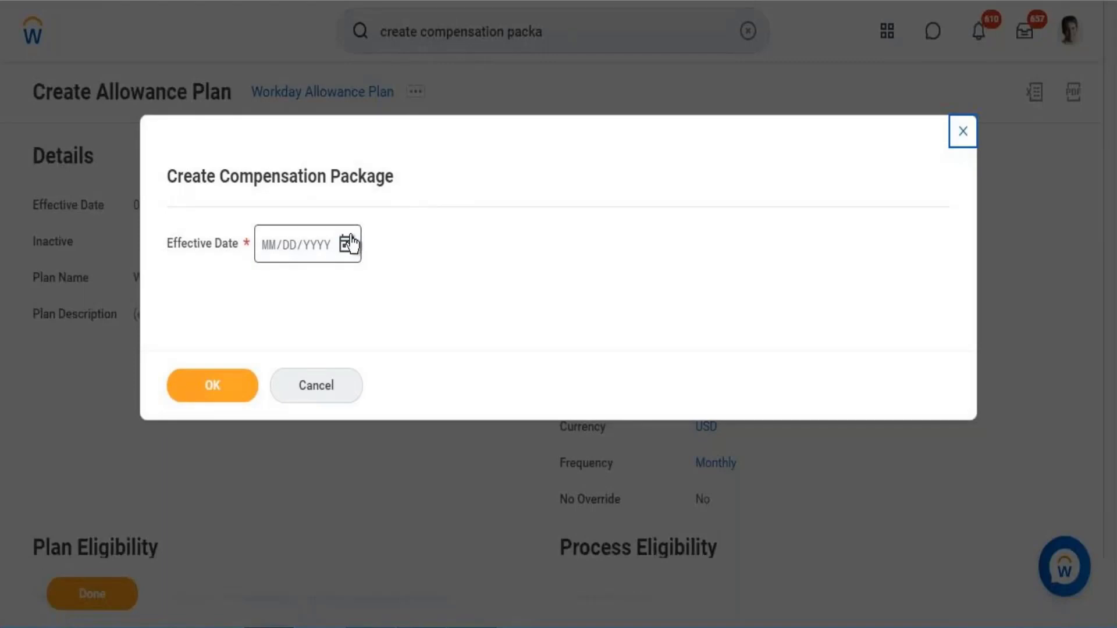
- Set the compensation package's effective date to 09/01/2021 and continue to its details
left_click(347, 244)
left_click(487, 289)
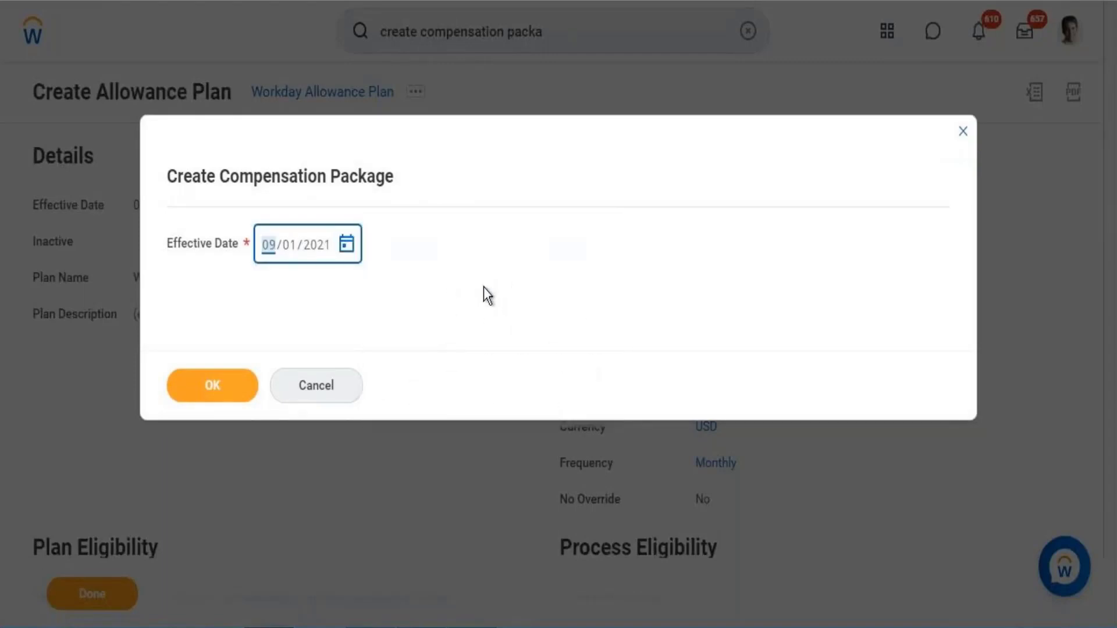
left_click(224, 400)
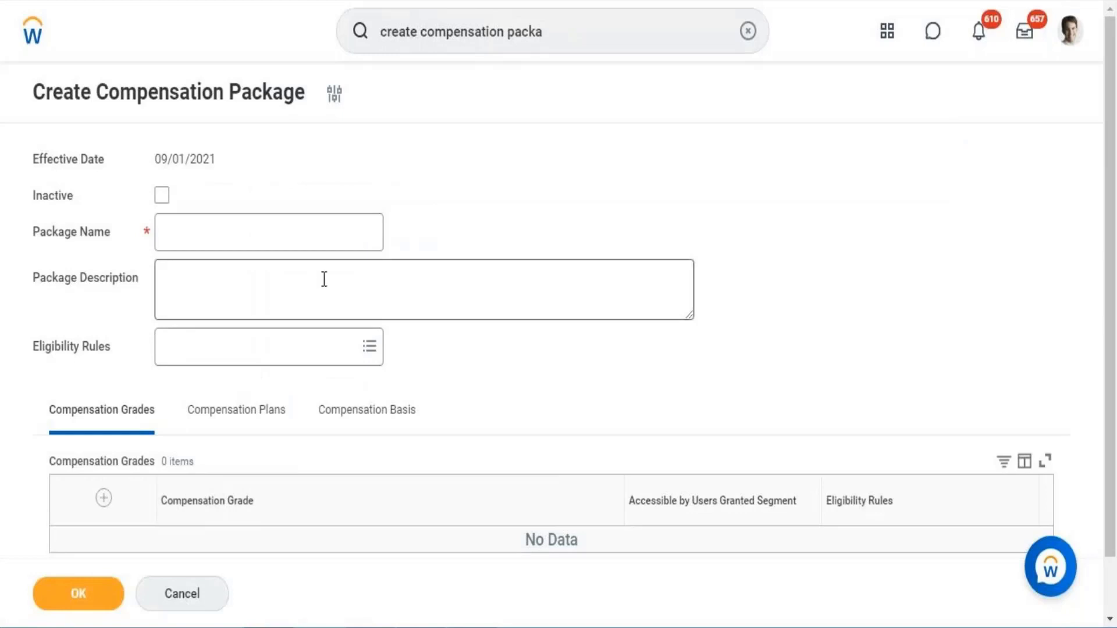
- Name the compensation package "Workday Compensation Package"
left_click(254, 238)
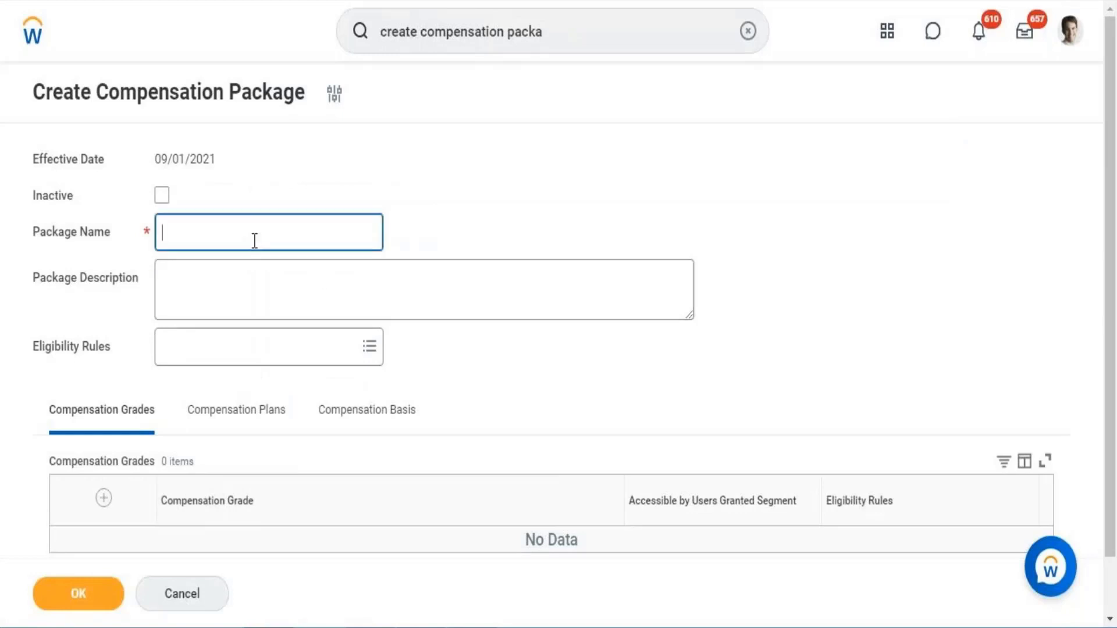
type("Workday Compensation ")
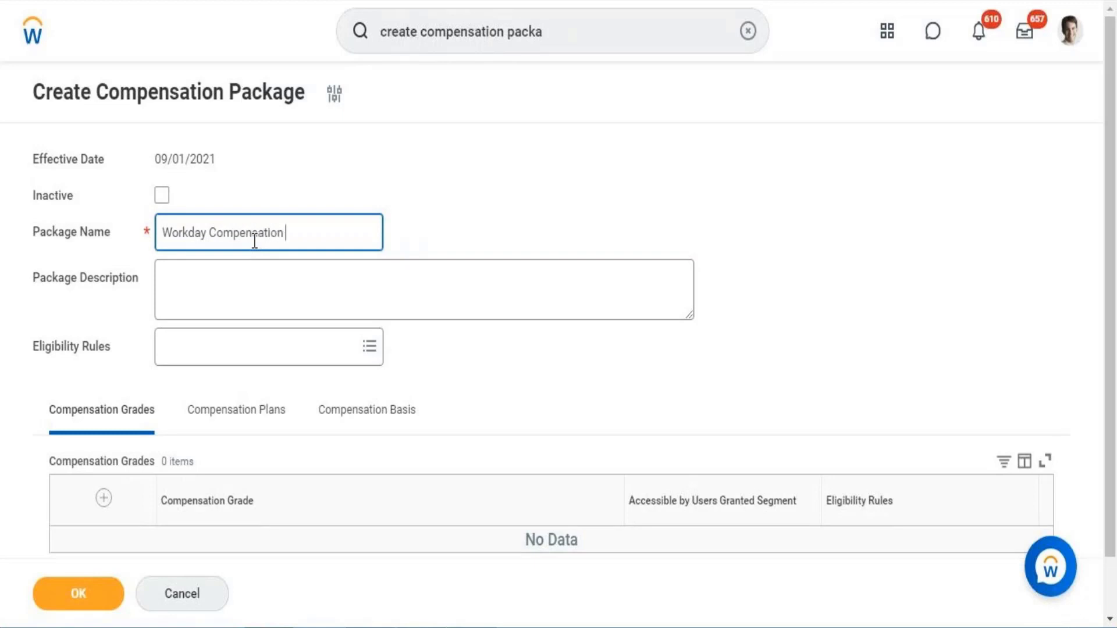
type("Package")
- Copy "Comp Eligibility Rue - Organization(Director Tax)" from the Notepad notes and select it as the package's eligibility rule in Workday
key("alt+Tab")
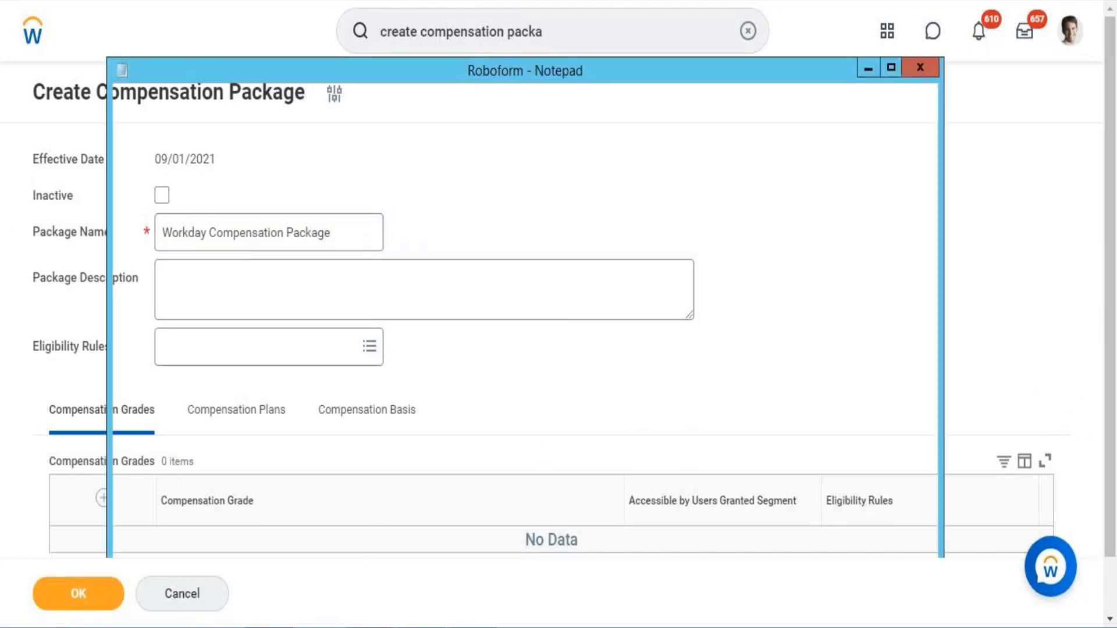
left_click(248, 179)
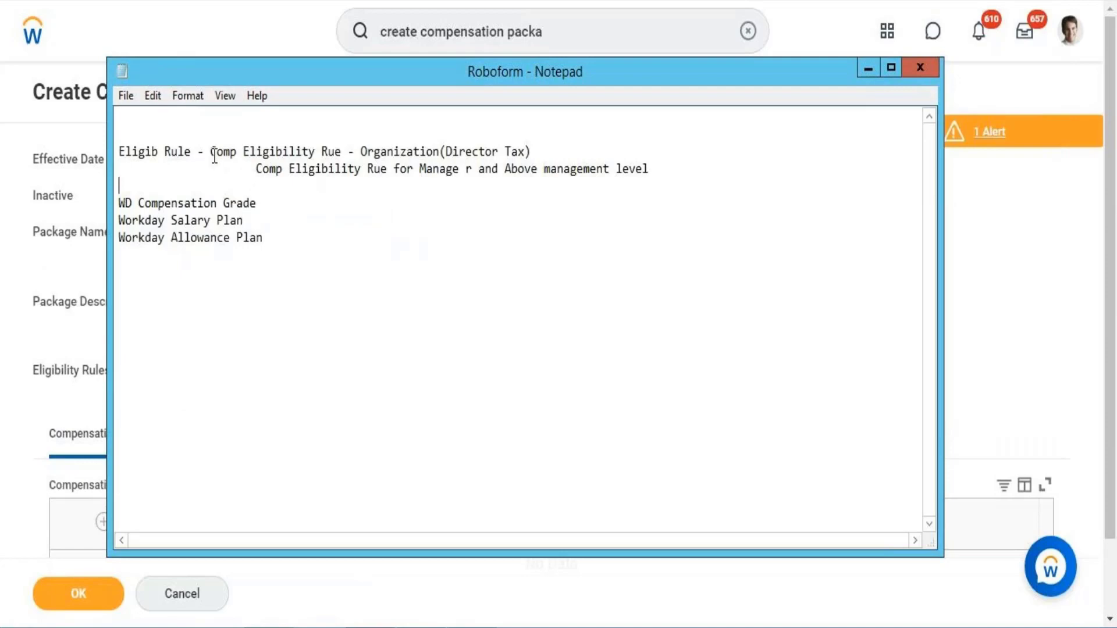
left_click_drag(210, 154, 534, 157)
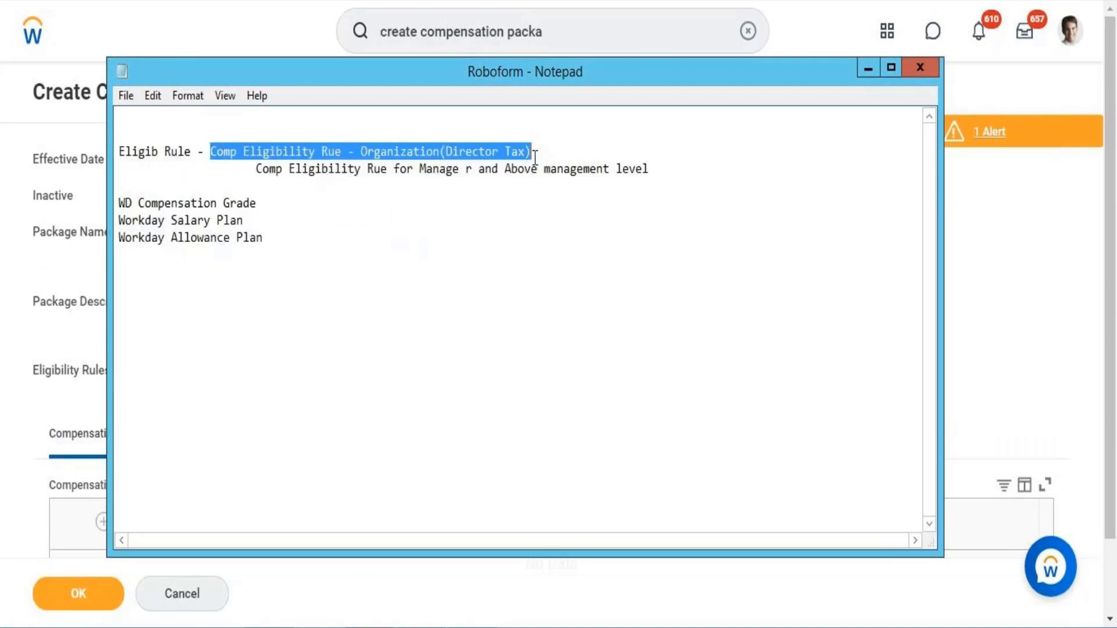
key("alt+Tab")
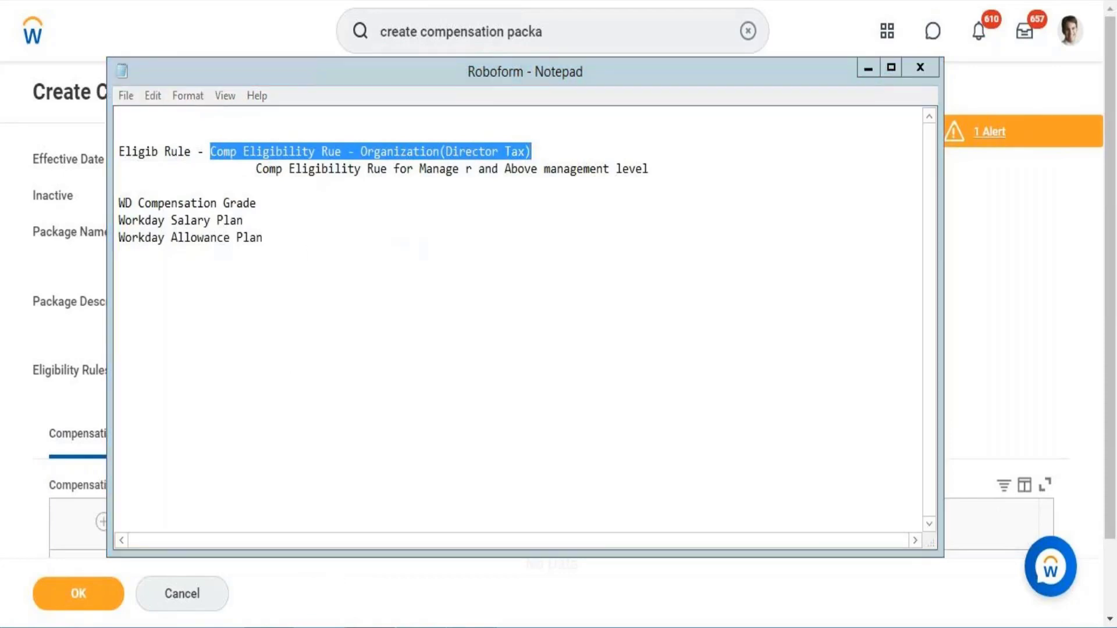
left_click(206, 377)
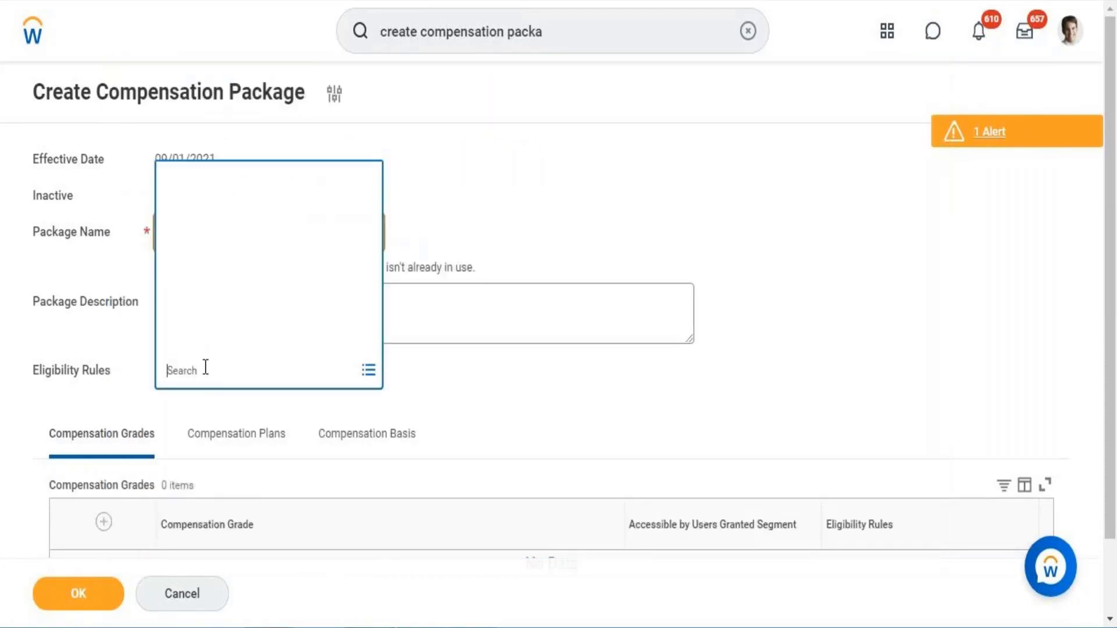
key("ctrl+v")
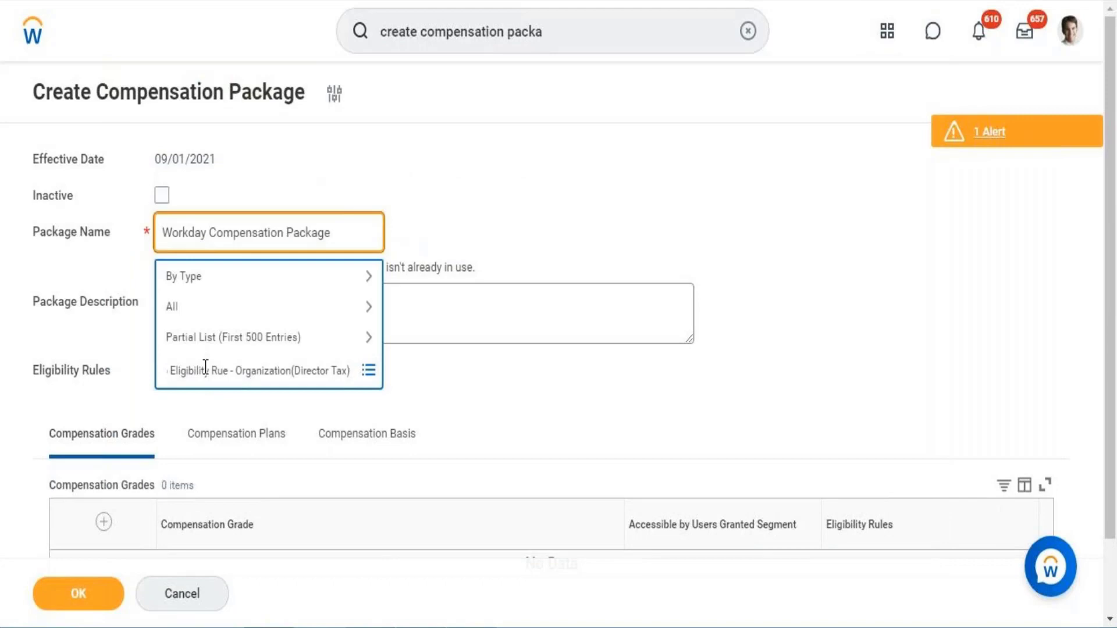
key("Return")
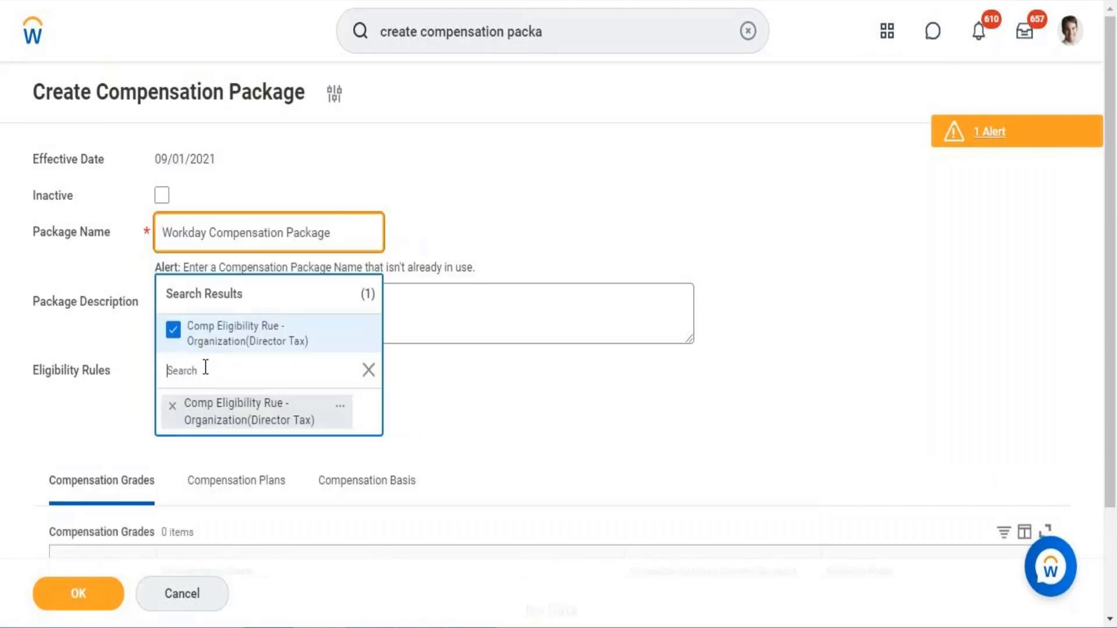
left_click(104, 389)
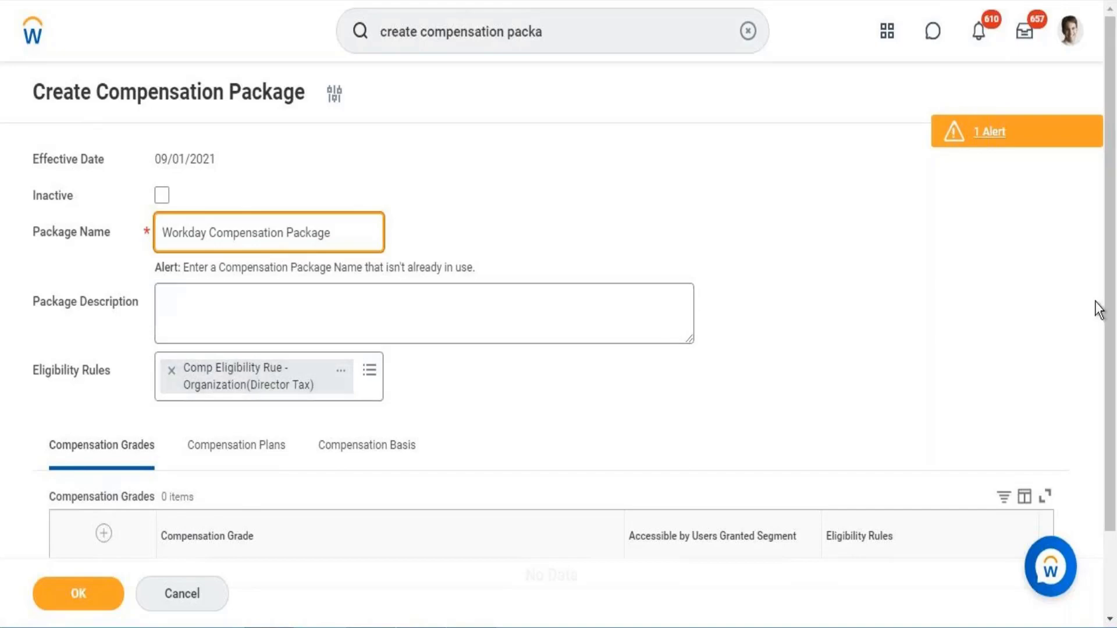
- Add a blank compensation grade row to the package and copy "WD Compensation Grade" from the Notepad notes
scroll(1098, 309, "down", 3)
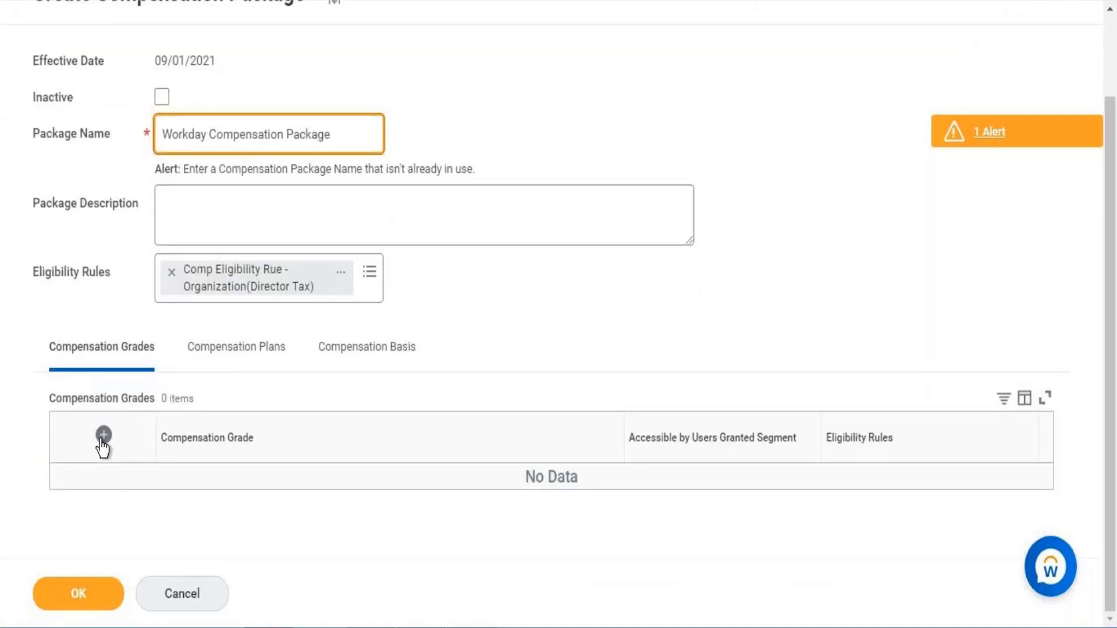
left_click(103, 443)
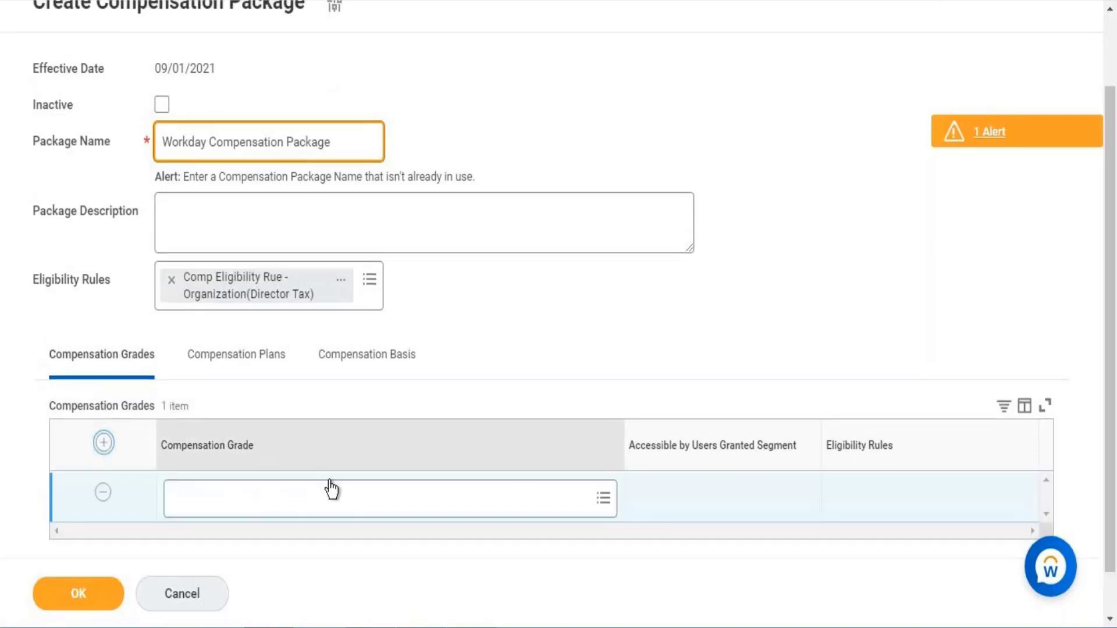
key("alt+Tab")
left_click(247, 229)
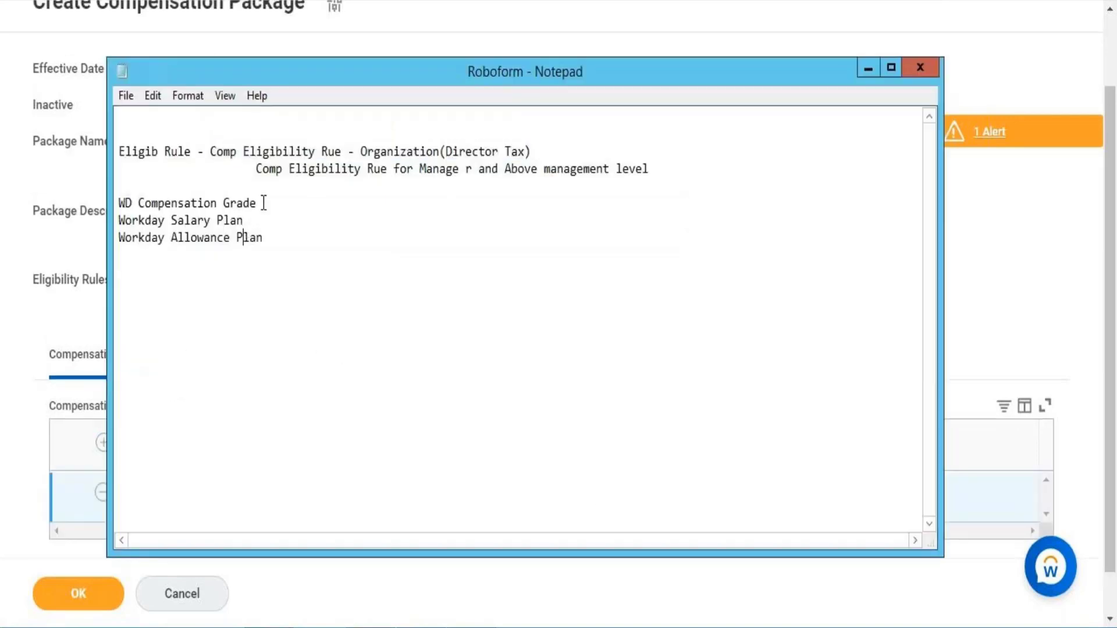
left_click_drag(260, 202, 119, 202)
right_click(125, 204)
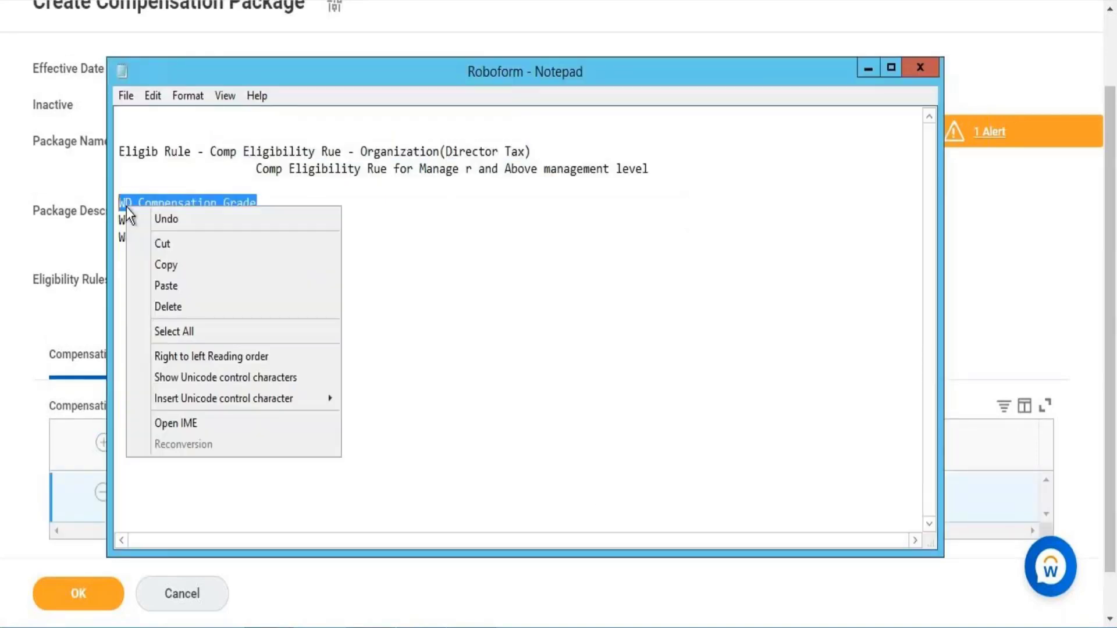
left_click(160, 266)
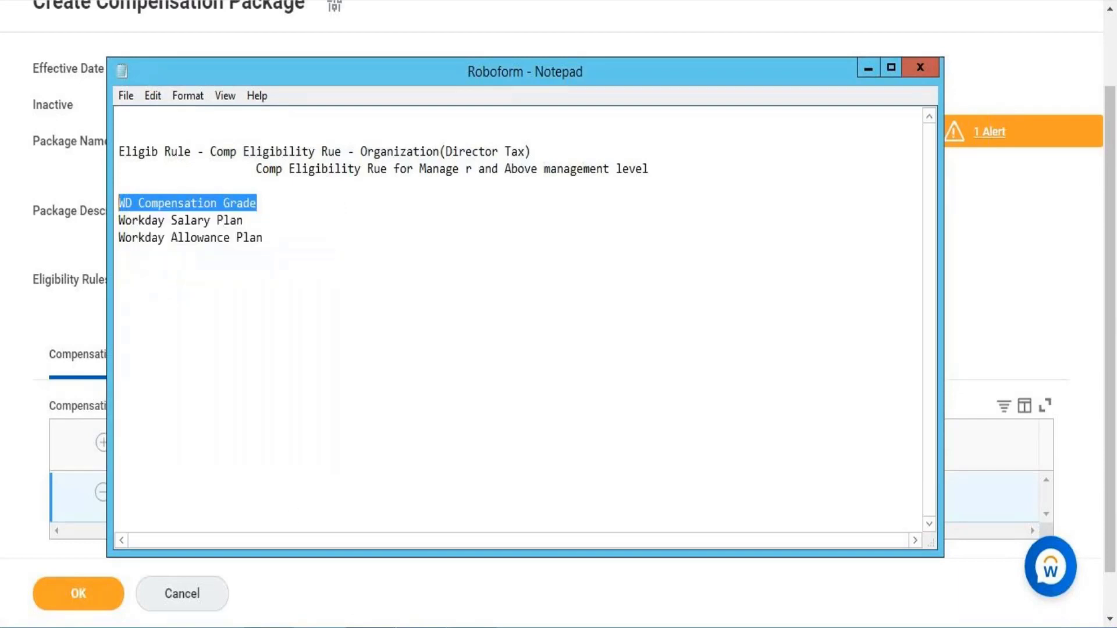
- Return to Workday and set the new row's compensation grade to WD Compensation Grade
key("alt+Tab")
left_click(222, 499)
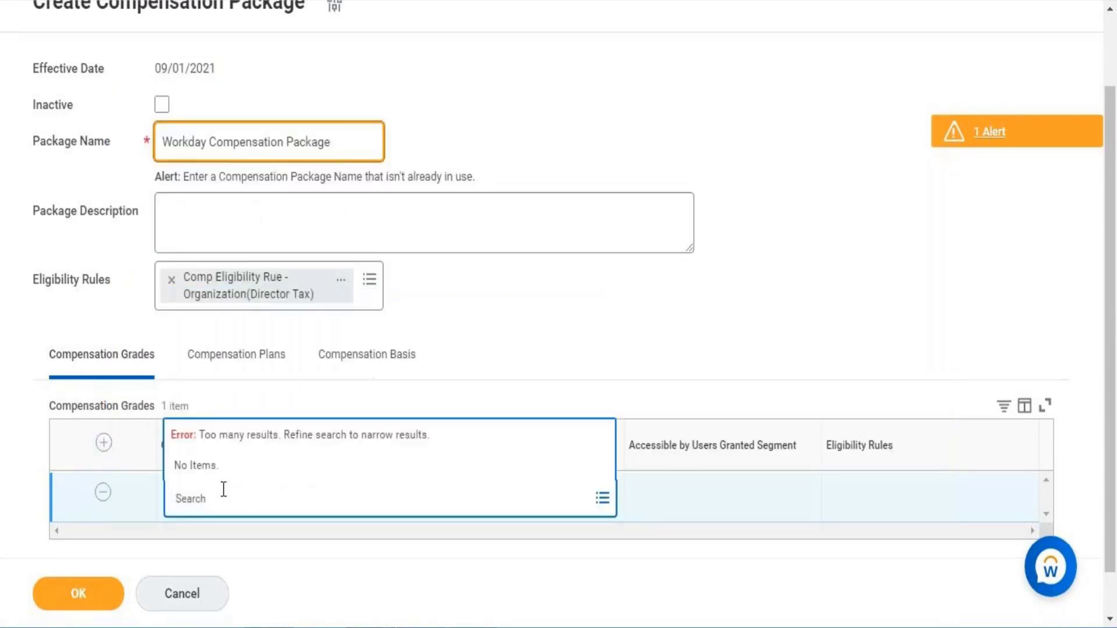
key("ctrl+v")
key("Return")
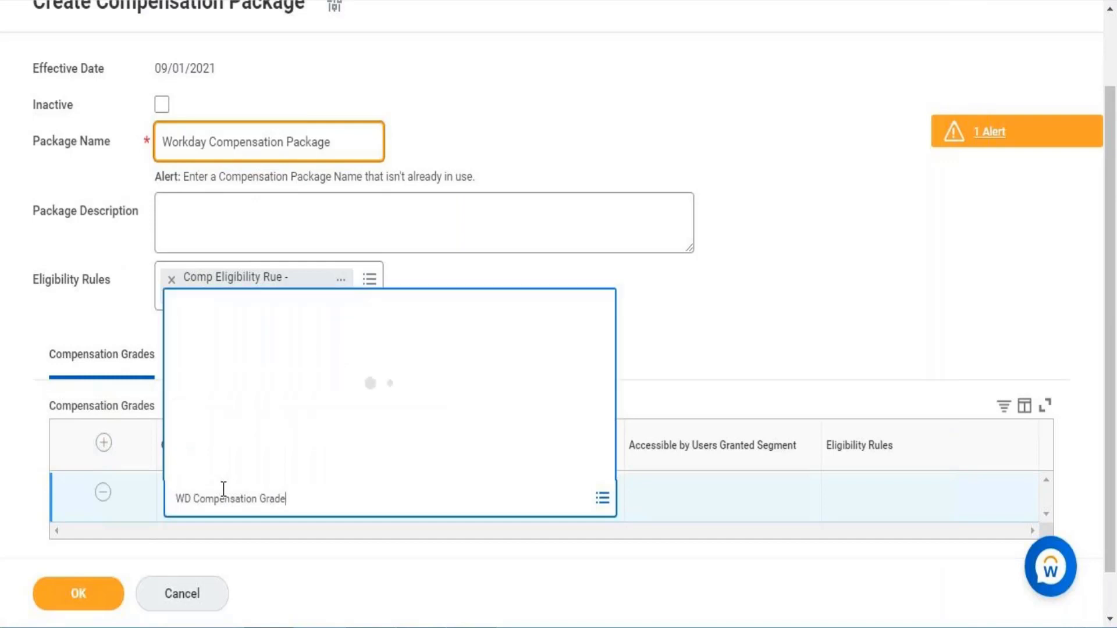
left_click(571, 432)
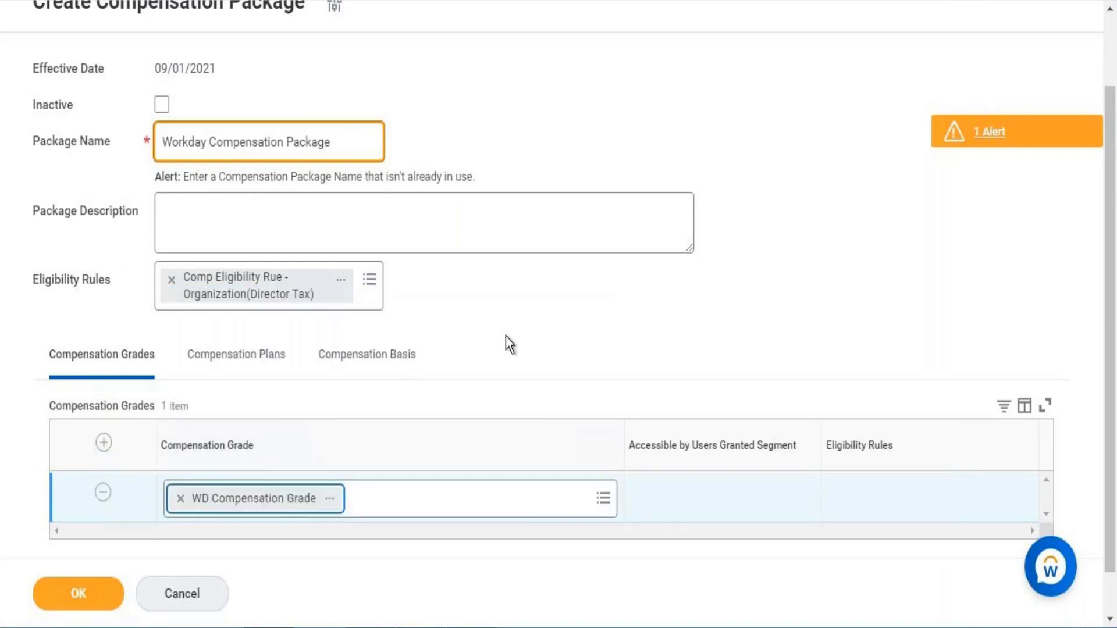
- Add two blank rows to the package's compensation plans
left_click(241, 352)
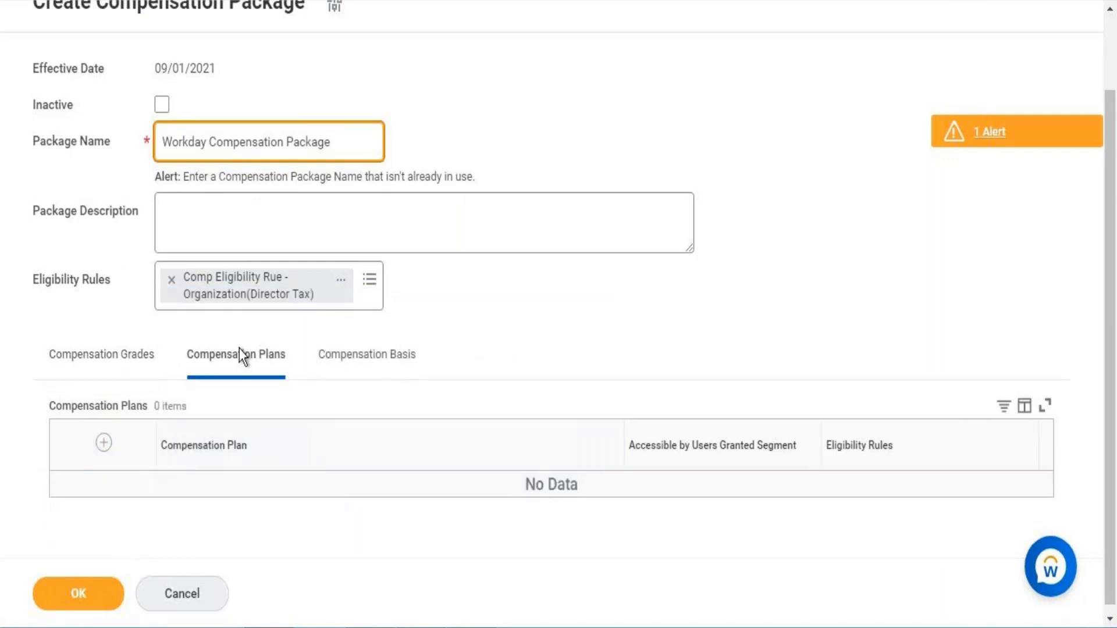
left_click(102, 442)
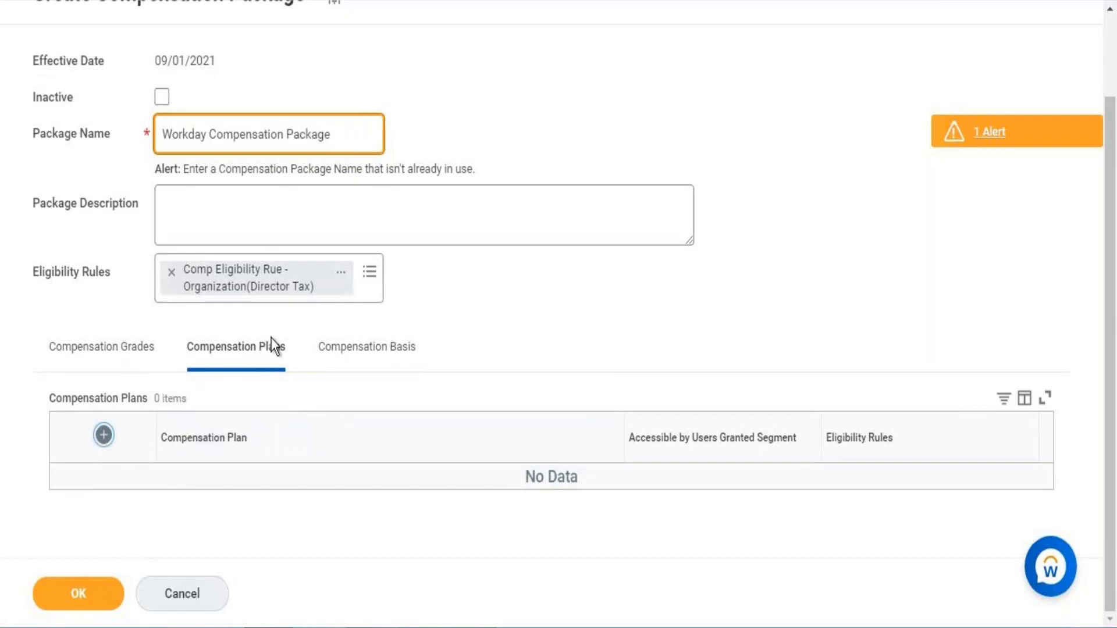
left_click(102, 442)
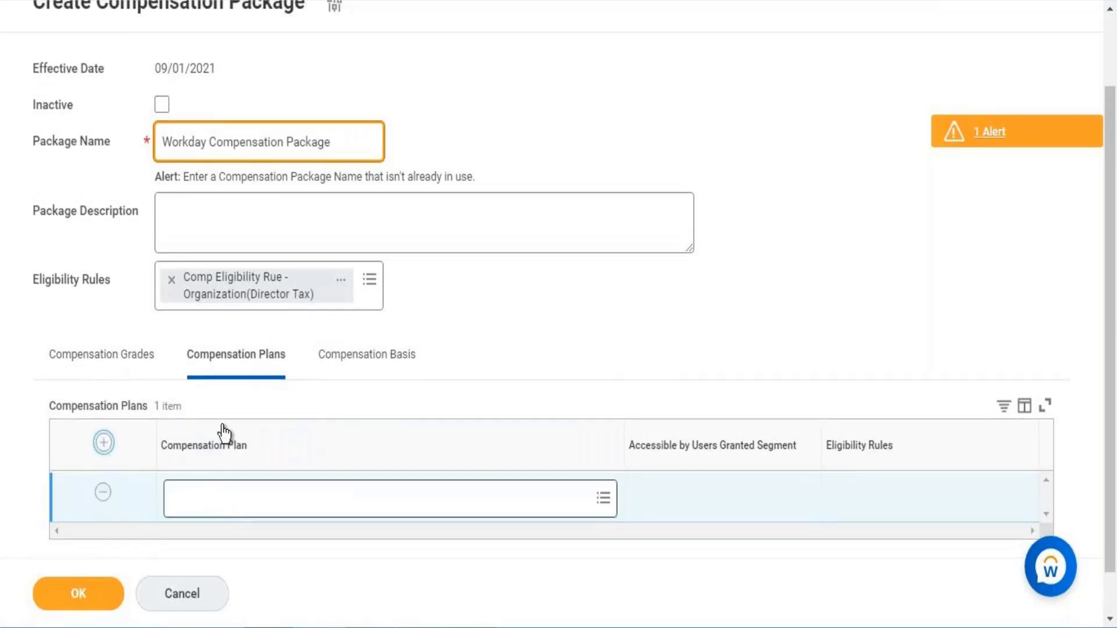
scroll(267, 436, "down", 2)
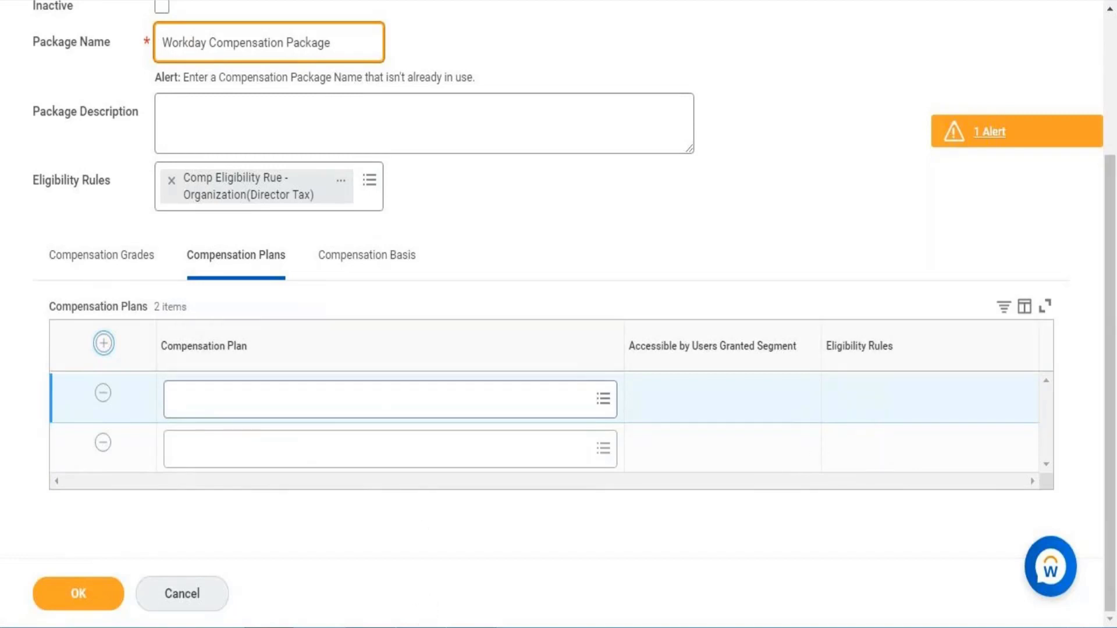
- Copy "Workday Salary Plan" from the Notepad notes and select that plan in the first compensation plan row in Workday
left_click(412, 627)
left_click(265, 237)
left_click_drag(245, 220, 118, 222)
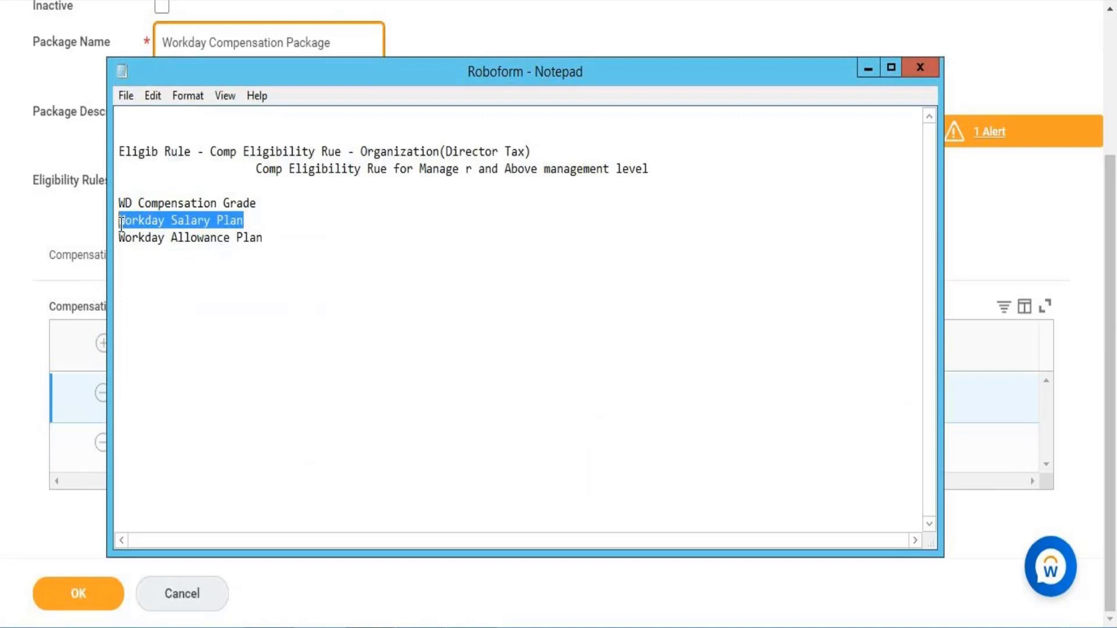
left_click(203, 283)
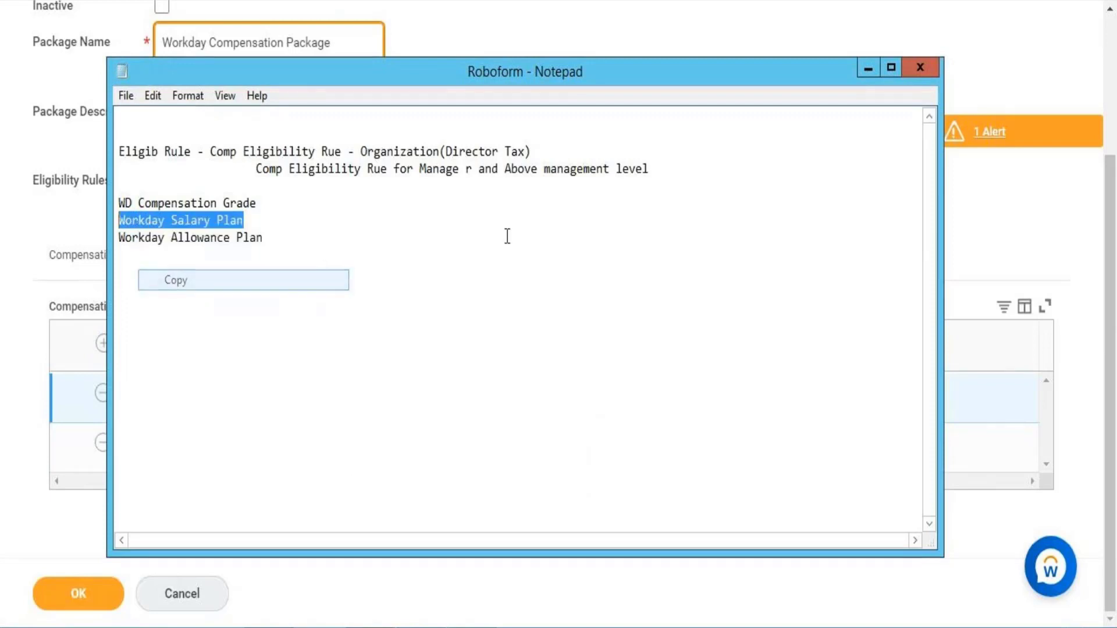
left_click(868, 68)
left_click(242, 399)
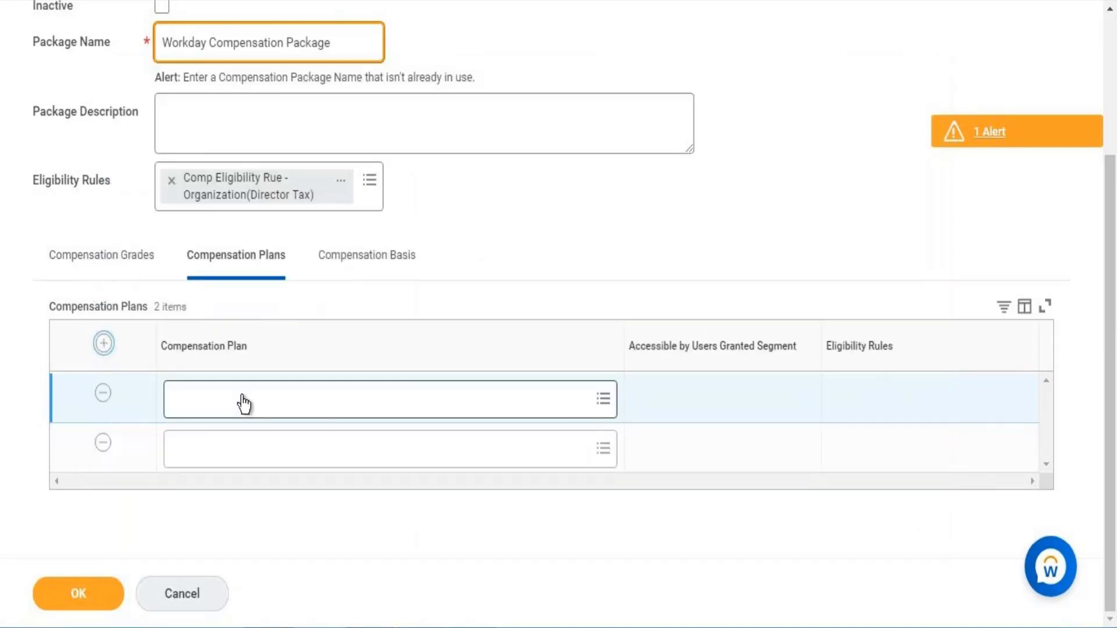
key("ctrl+v")
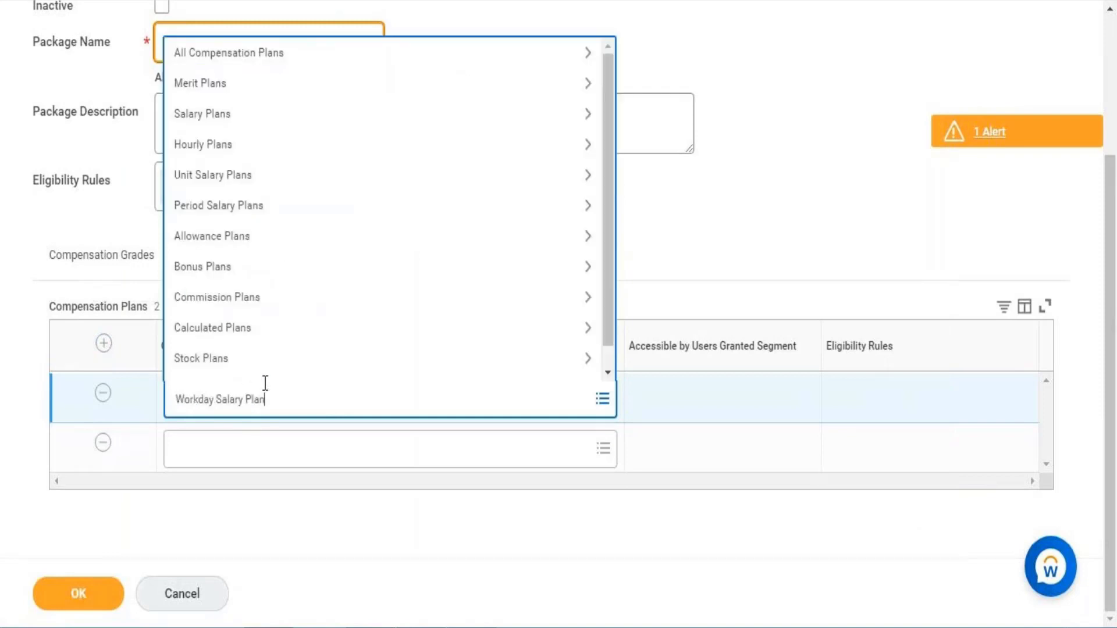
key("Return")
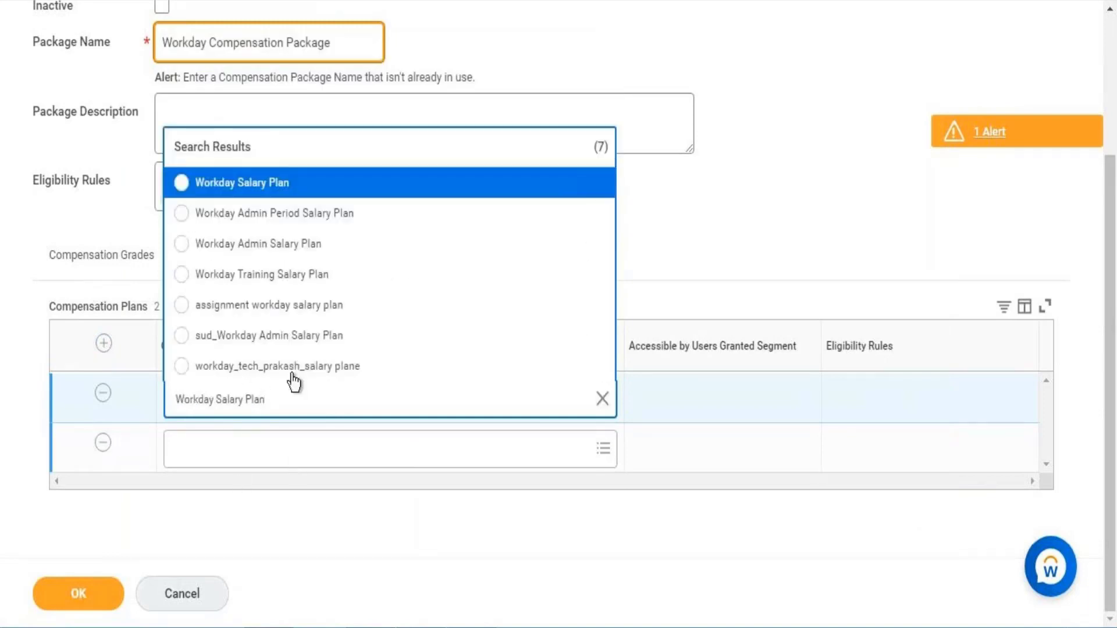
left_click(270, 185)
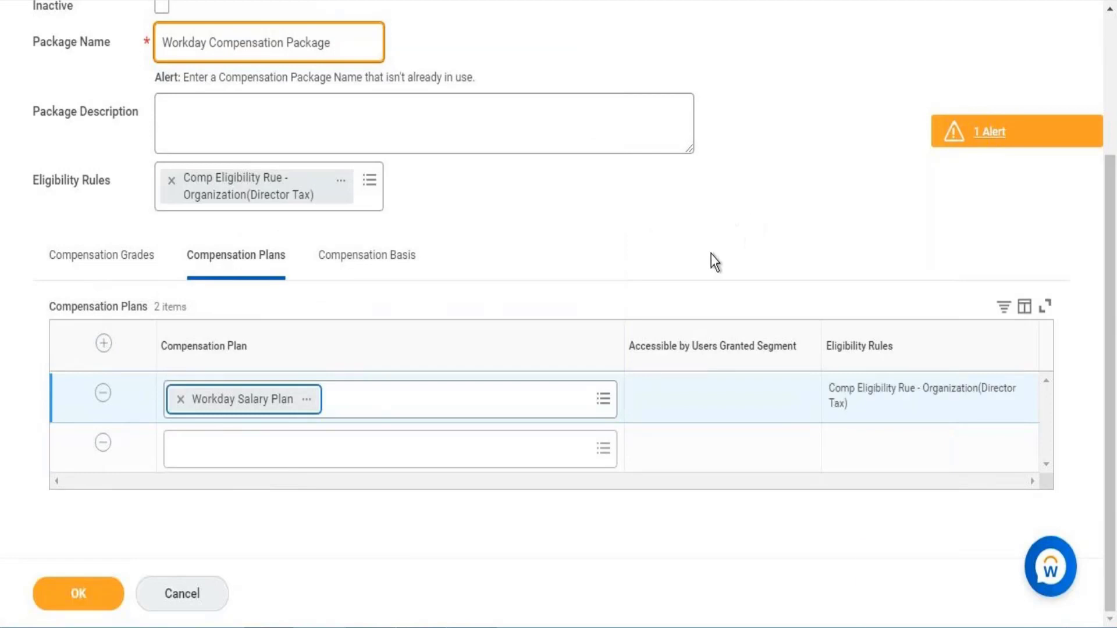
- Copy "Workday Allowance Plan" from the Notepad notes and select that plan in the second compensation plan row in Workday
key("alt+Tab")
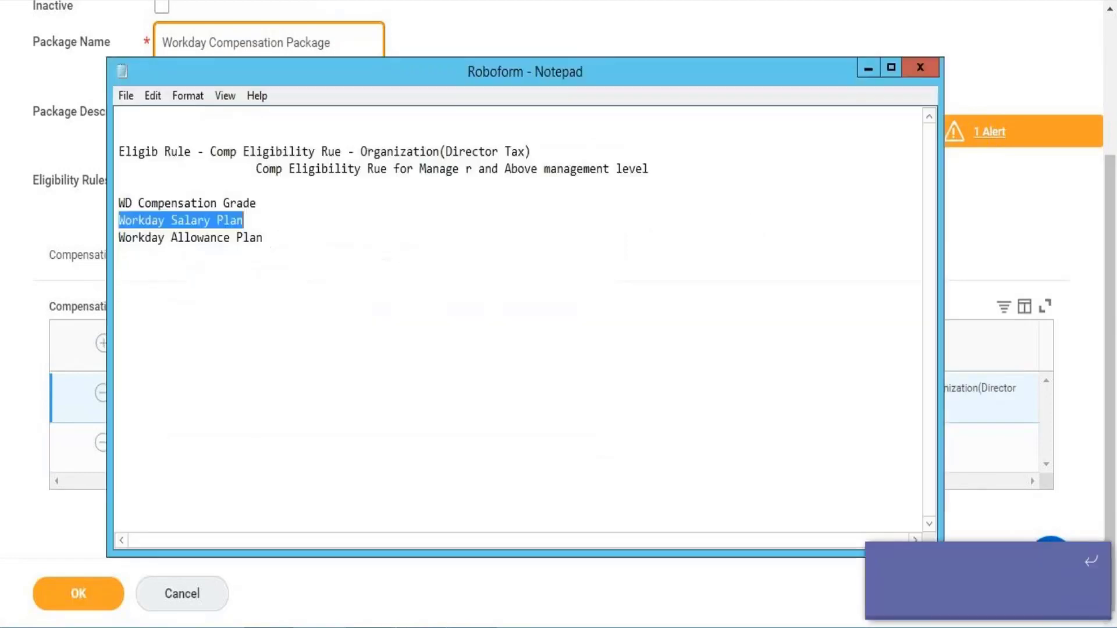
left_click_drag(271, 239, 103, 238)
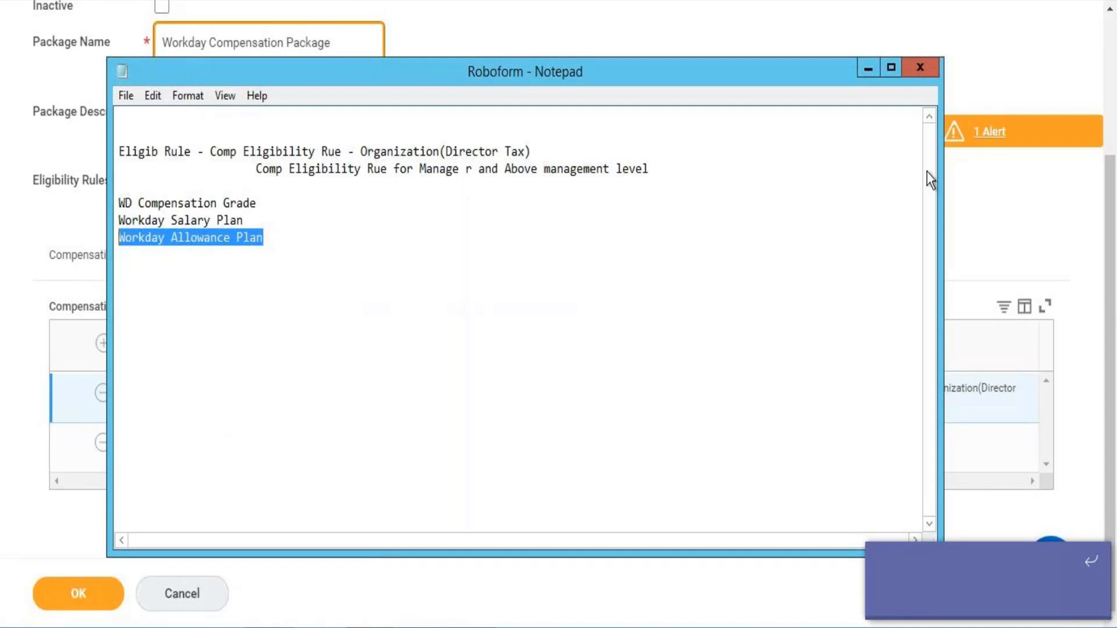
left_click(868, 72)
left_click(219, 450)
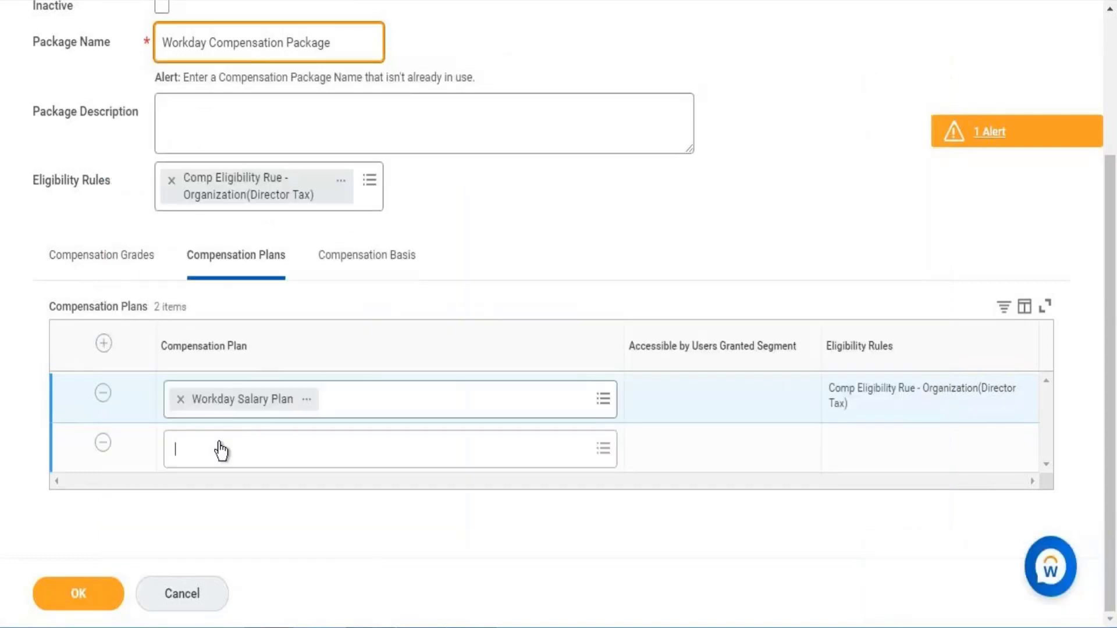
key("ctrl+v")
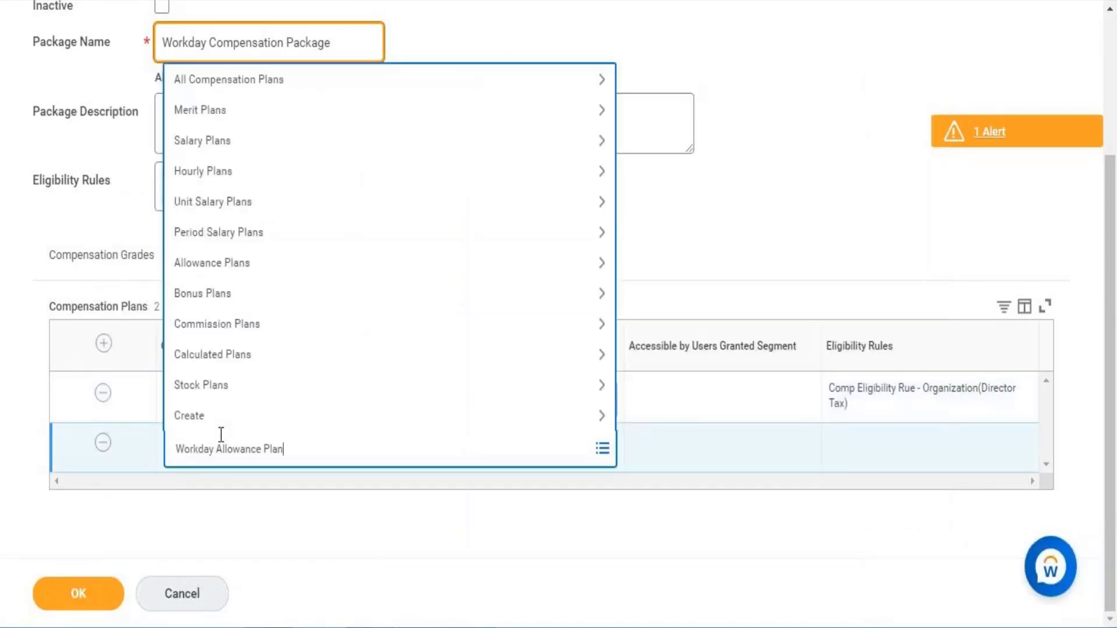
key("Return")
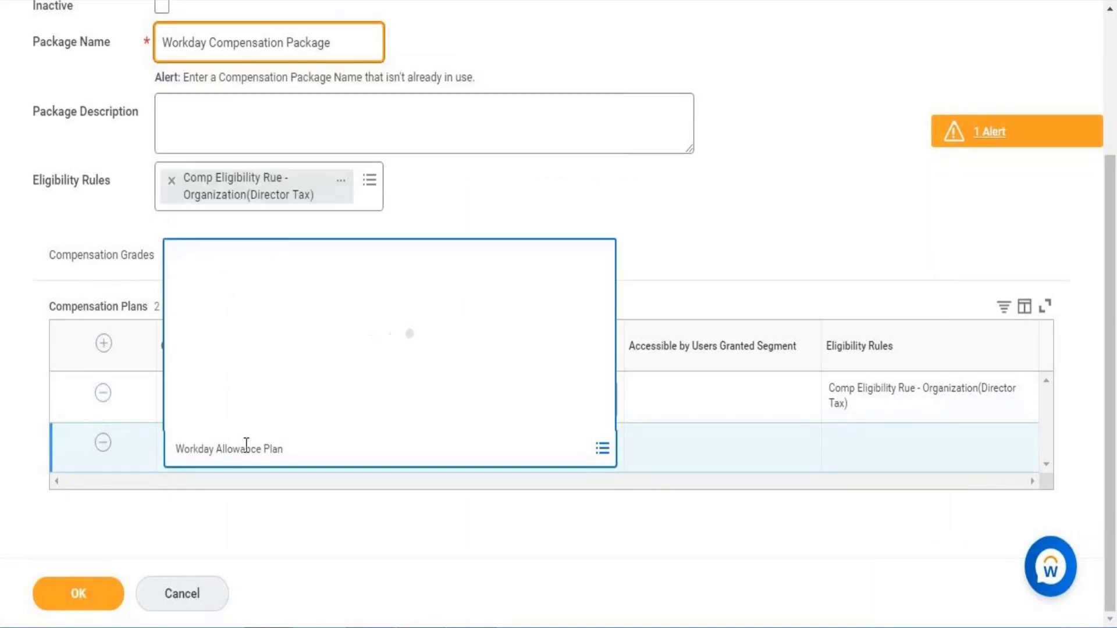
left_click(319, 295)
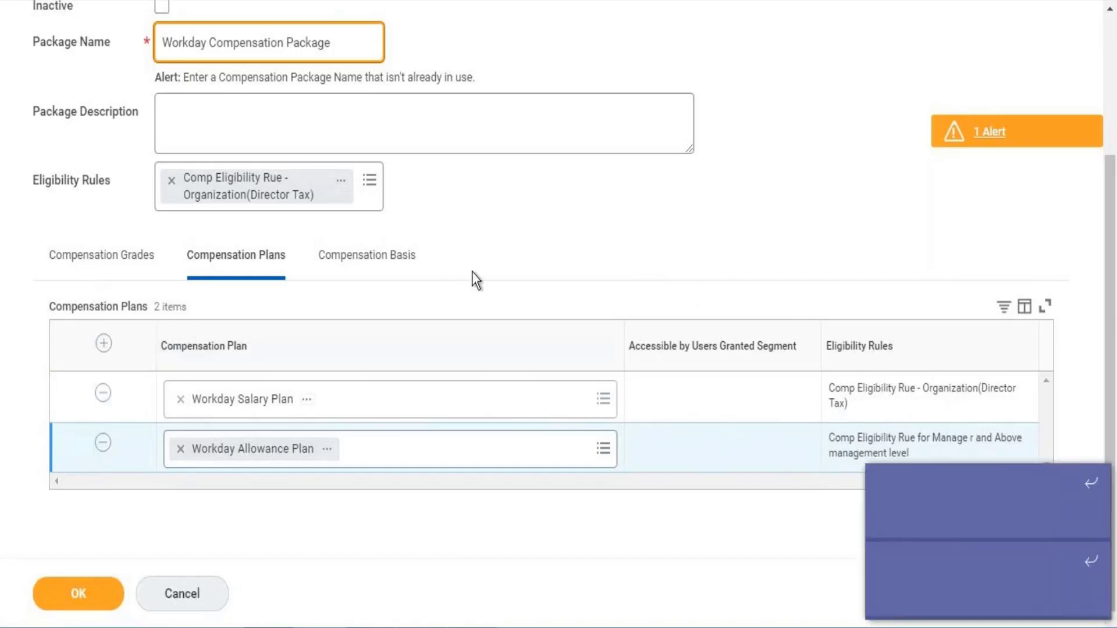
- Review the package's header details, compensation plans and compensation grades
scroll(407, 245, "up", 3)
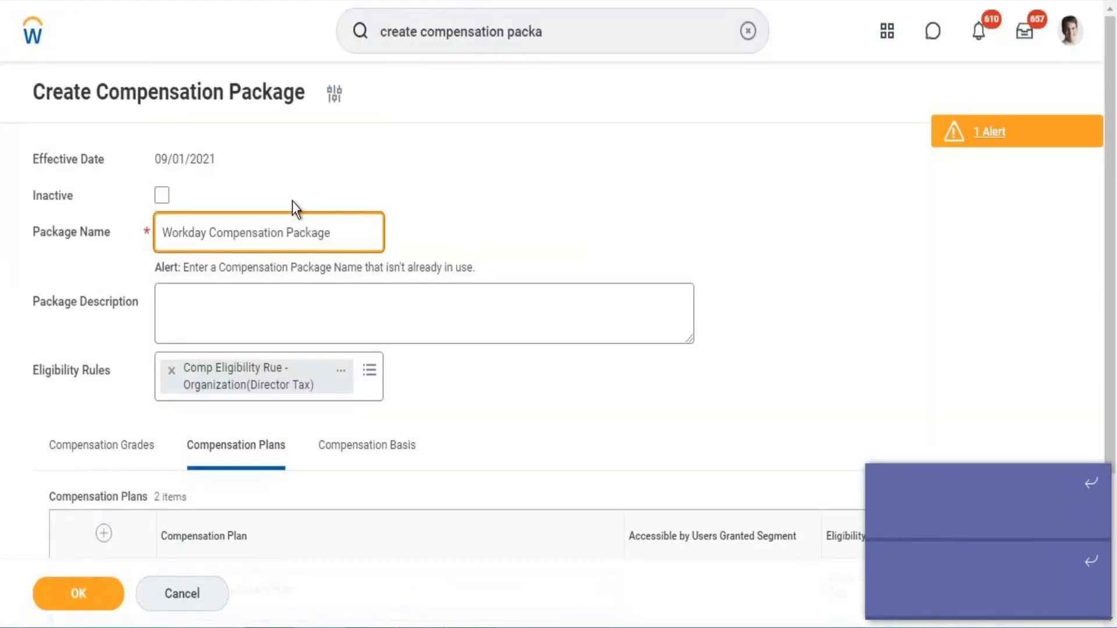
scroll(452, 242, "down", 2)
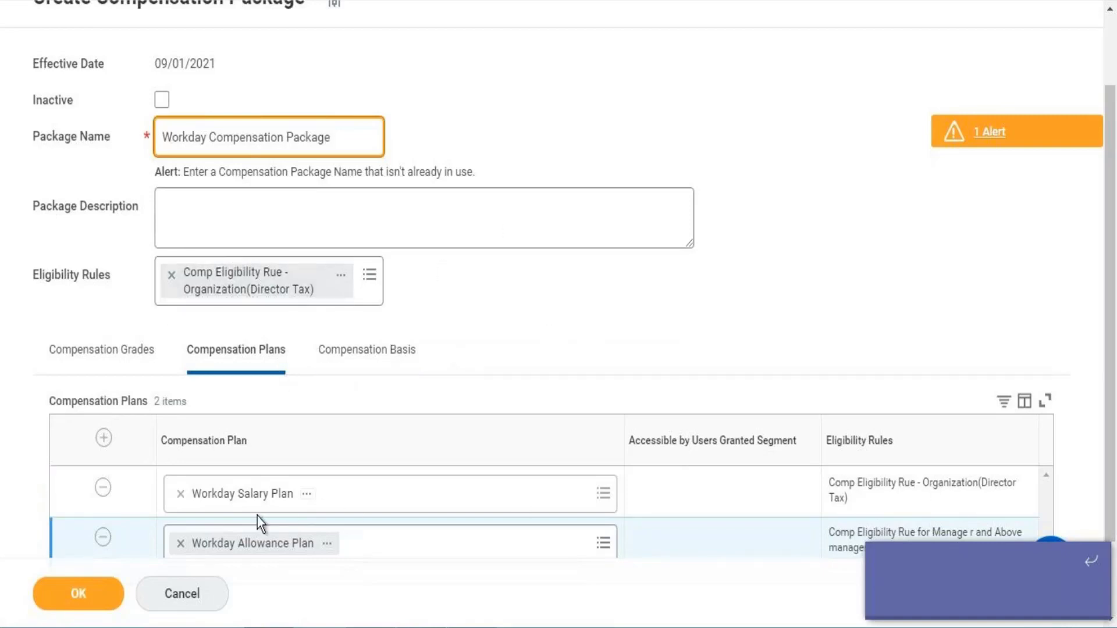
left_click(107, 363)
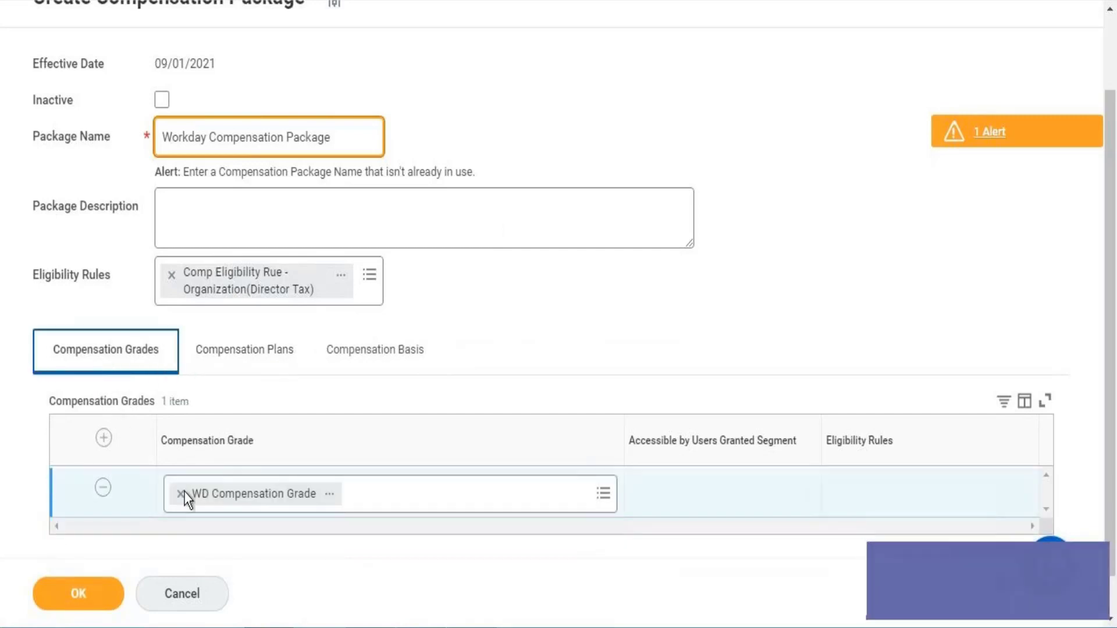
- Check the package's compensation plans with their eligibility rules and try to submit the compensation package
left_click(230, 359)
scroll(305, 471, "down", 2)
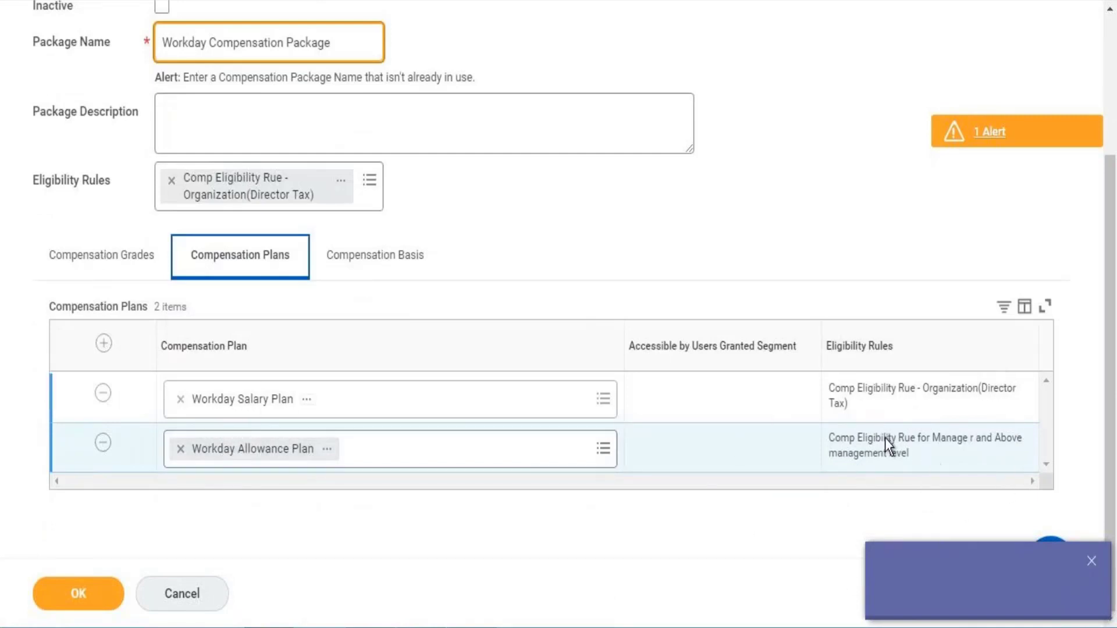
left_click(79, 590)
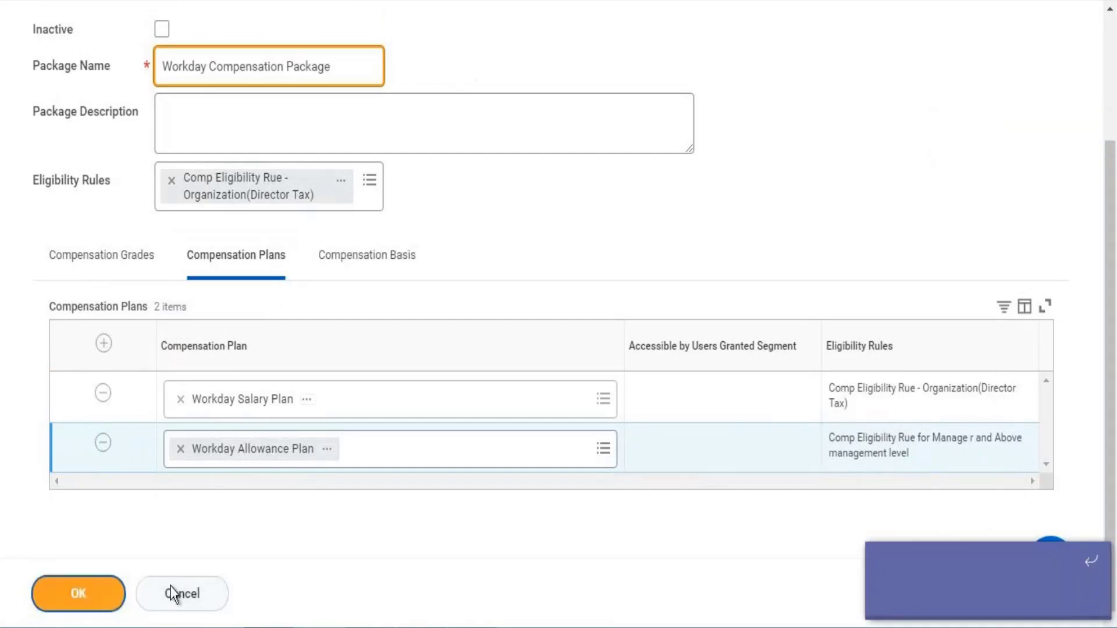
left_click(81, 594)
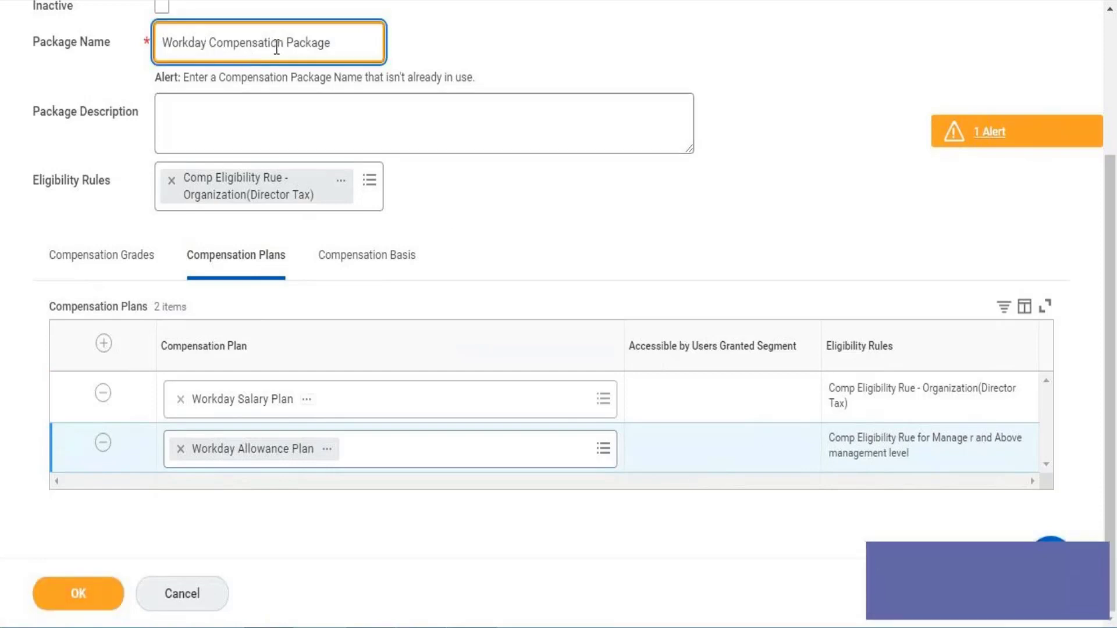
- Shorten "Workday" to "WD" in the package name and submit the compensation package
left_click_drag(208, 42, 174, 45)
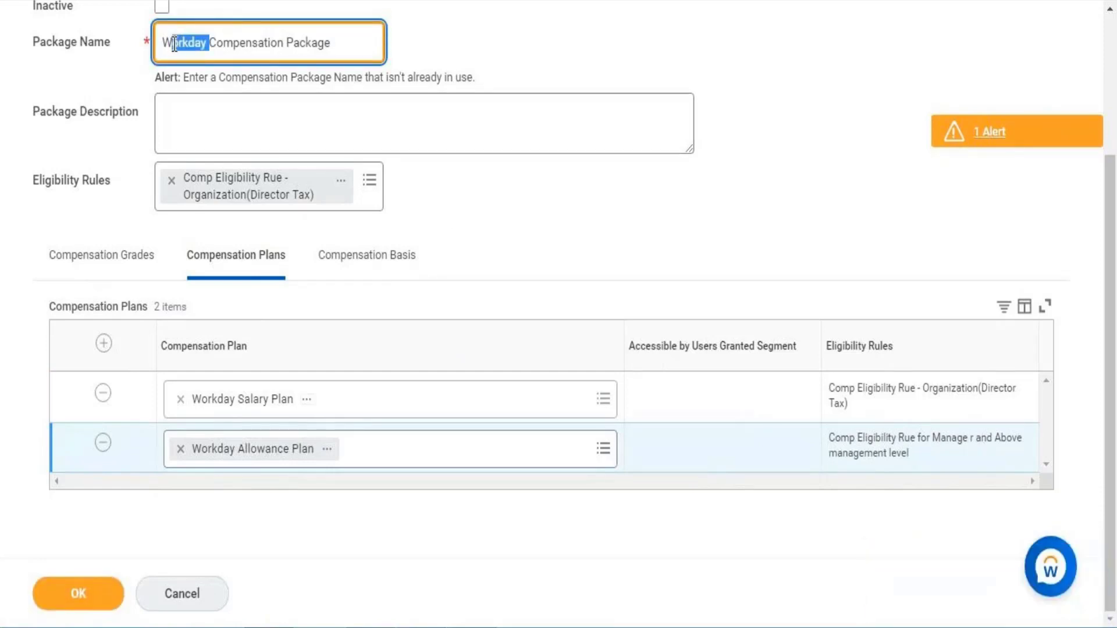
type("D")
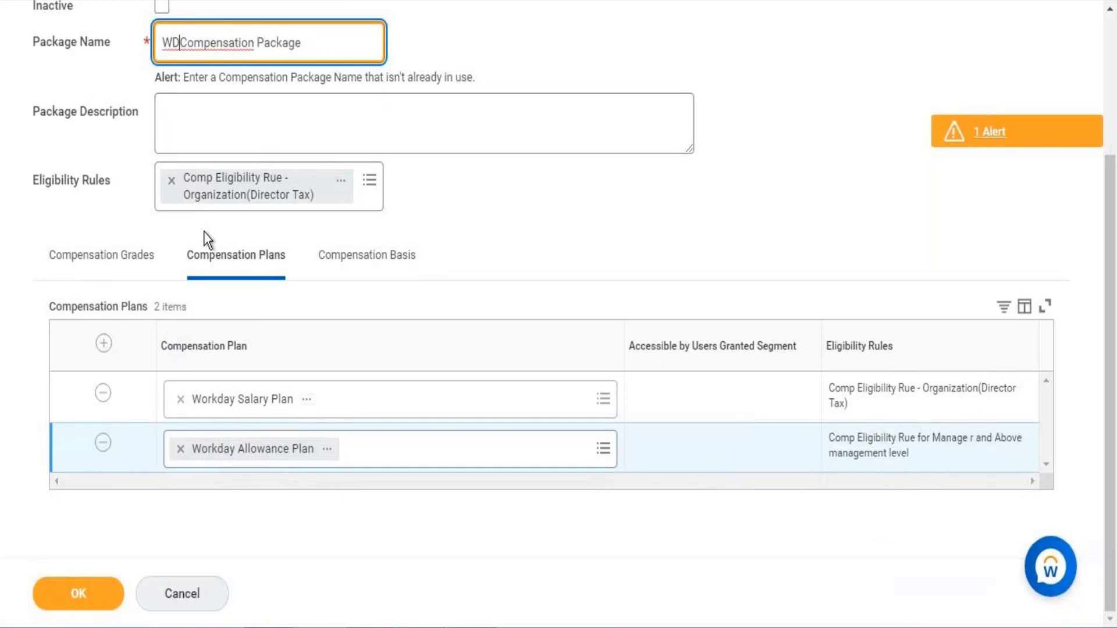
left_click(73, 586)
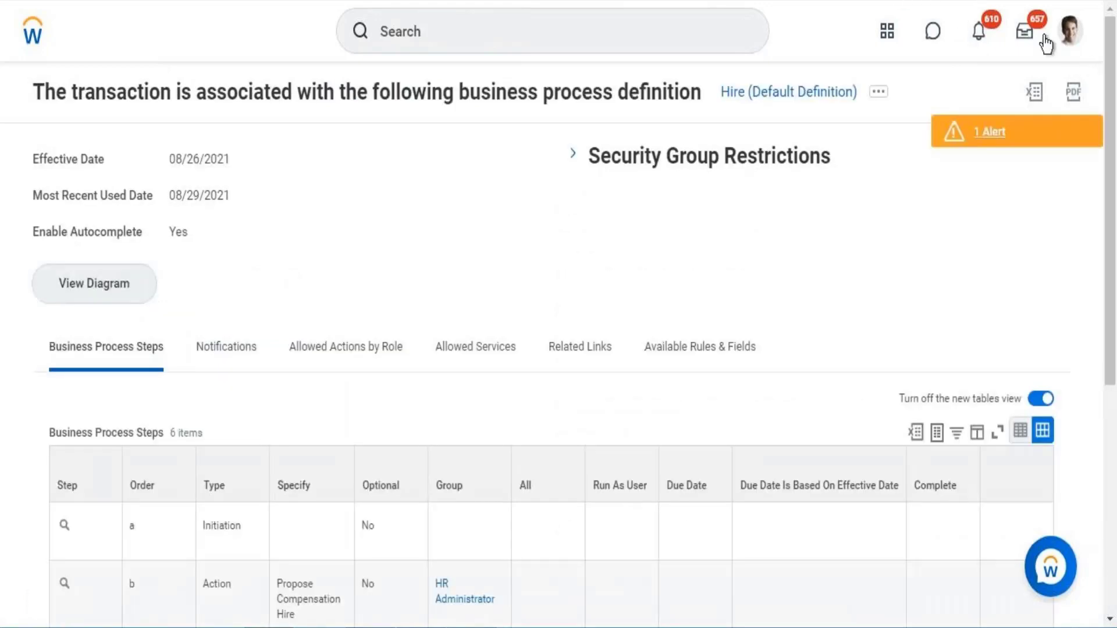
- Open the signed-in account's worker profile, and open the Compensation section on the IT Operations manager's profile
left_click(1069, 30)
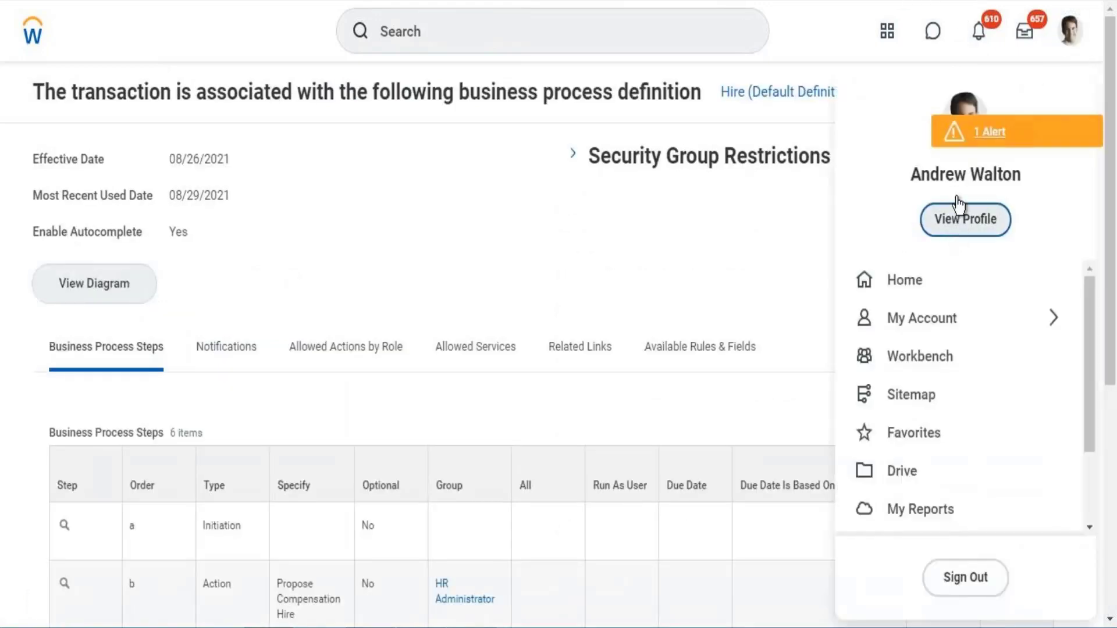
left_click(953, 221)
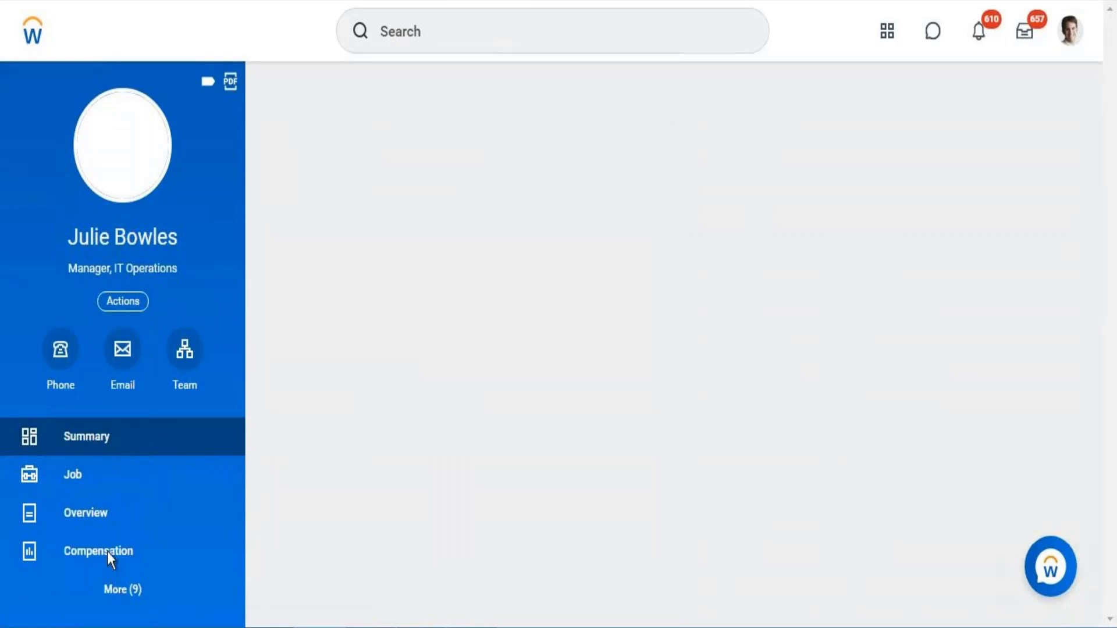
left_click(74, 557)
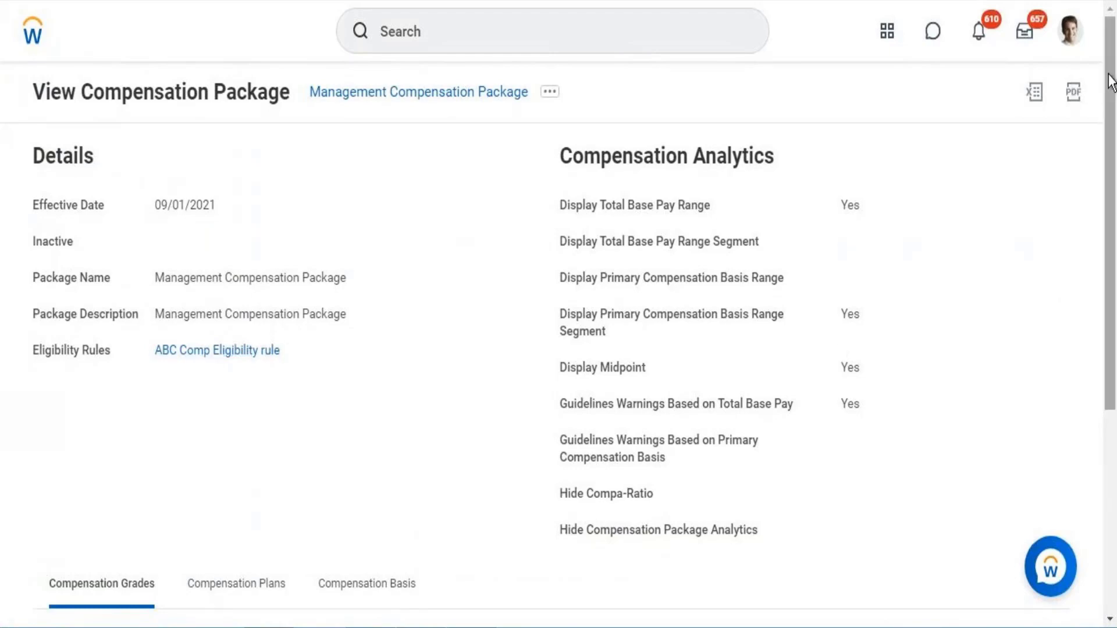
- Examine the Management Compensation Package's details, compensation grades and full list of compensation plans with their eligibility rules
left_click_drag(1110, 76, 1115, 458)
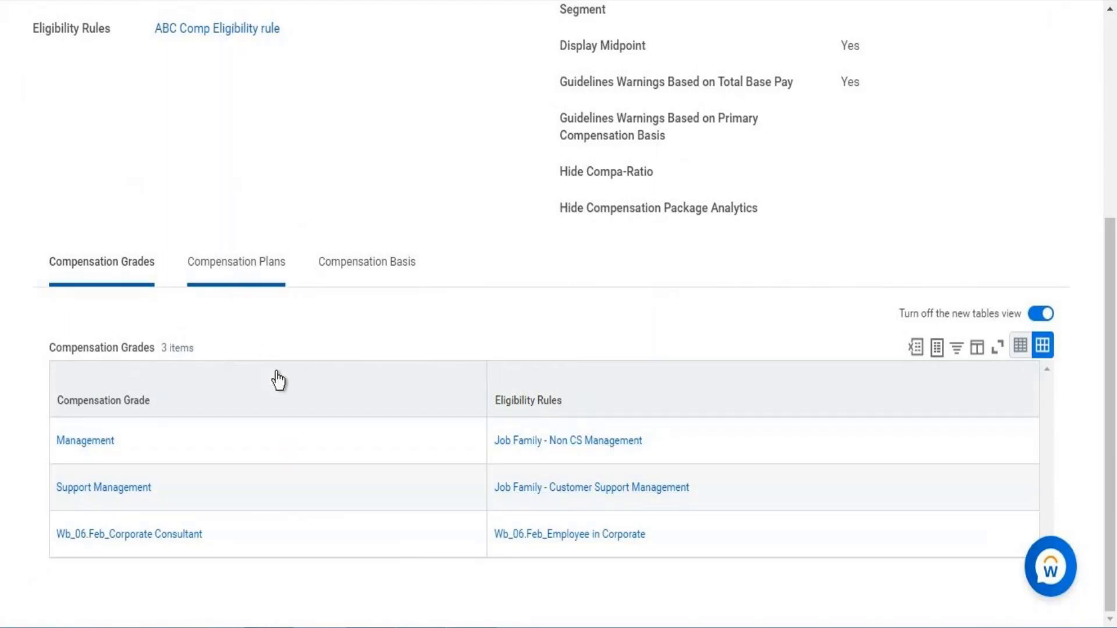
scroll(317, 197, "down", 2)
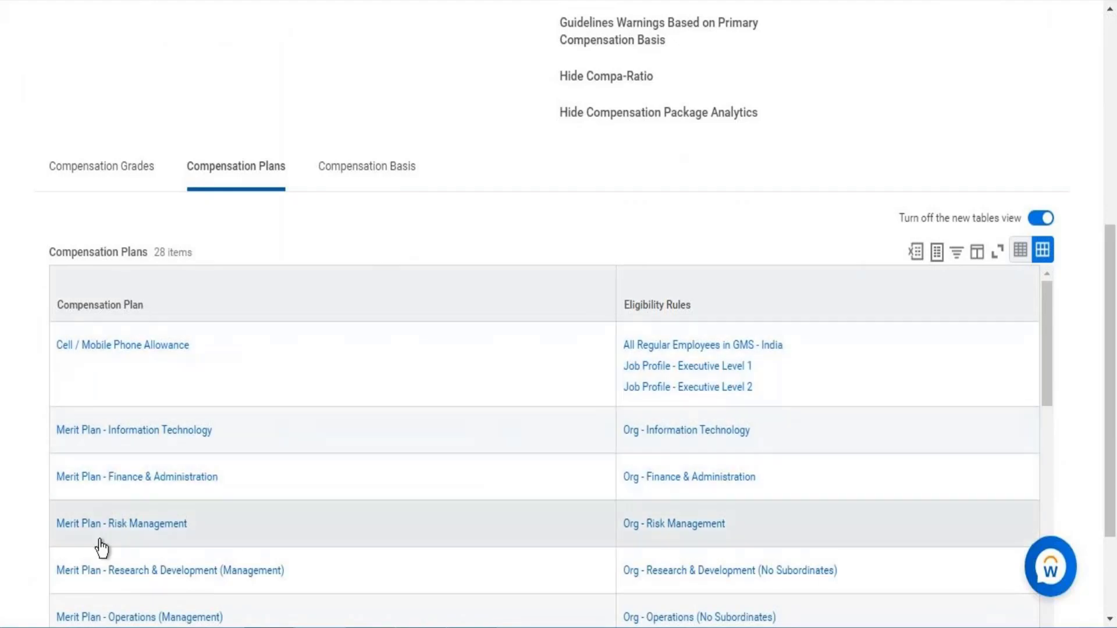
scroll(1038, 420, "down", 8)
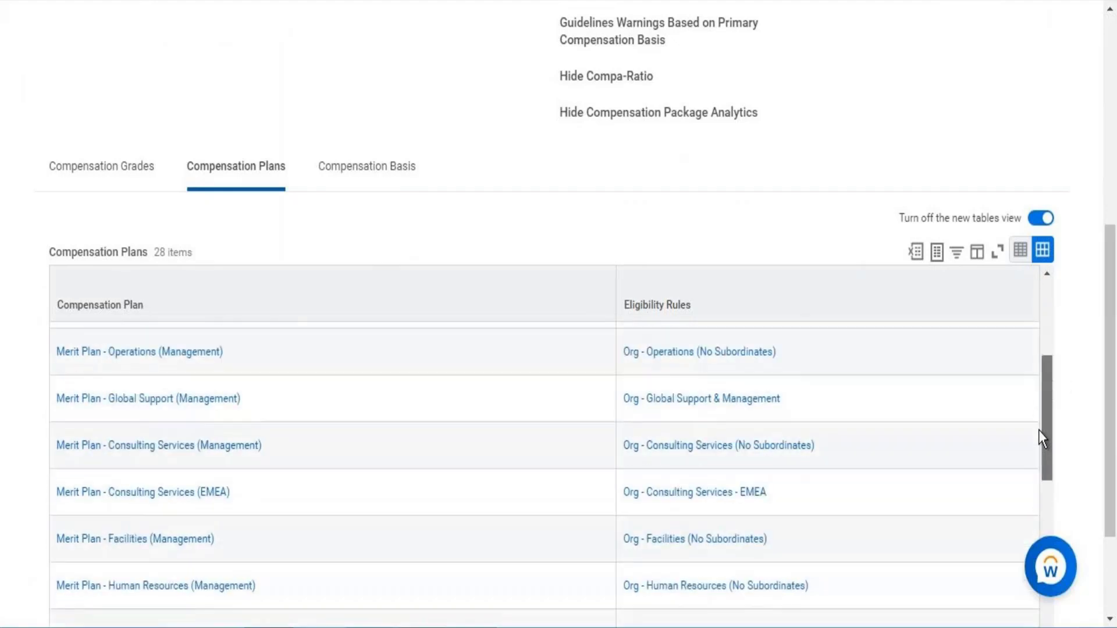
scroll(1032, 499, "down", 5)
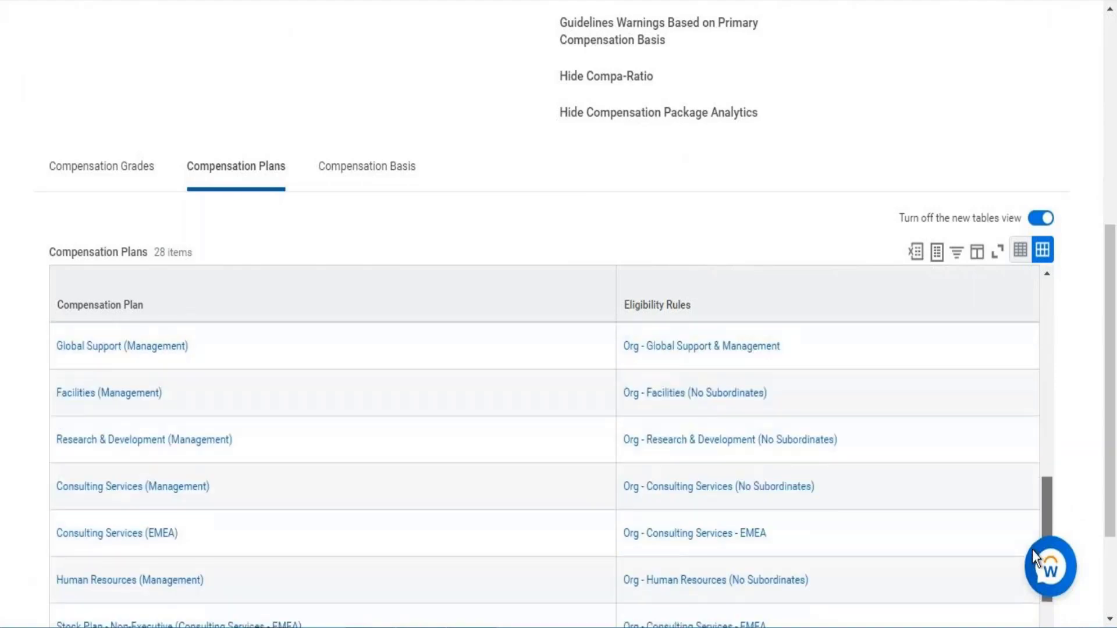
scroll(1033, 570, "down", 5)
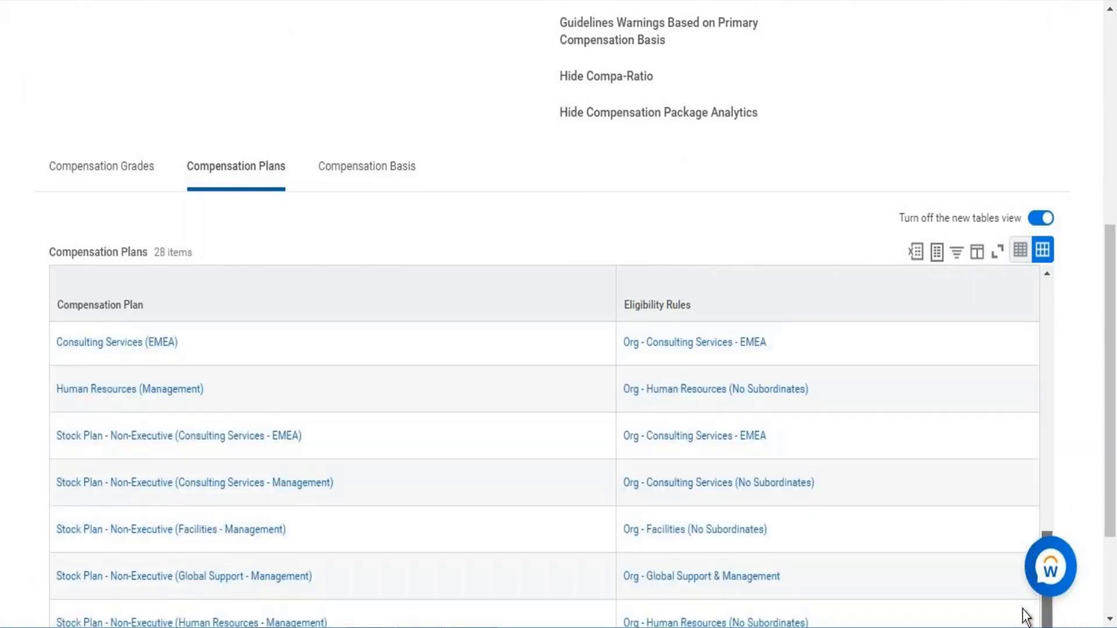
scroll(1023, 618, "down", 1)
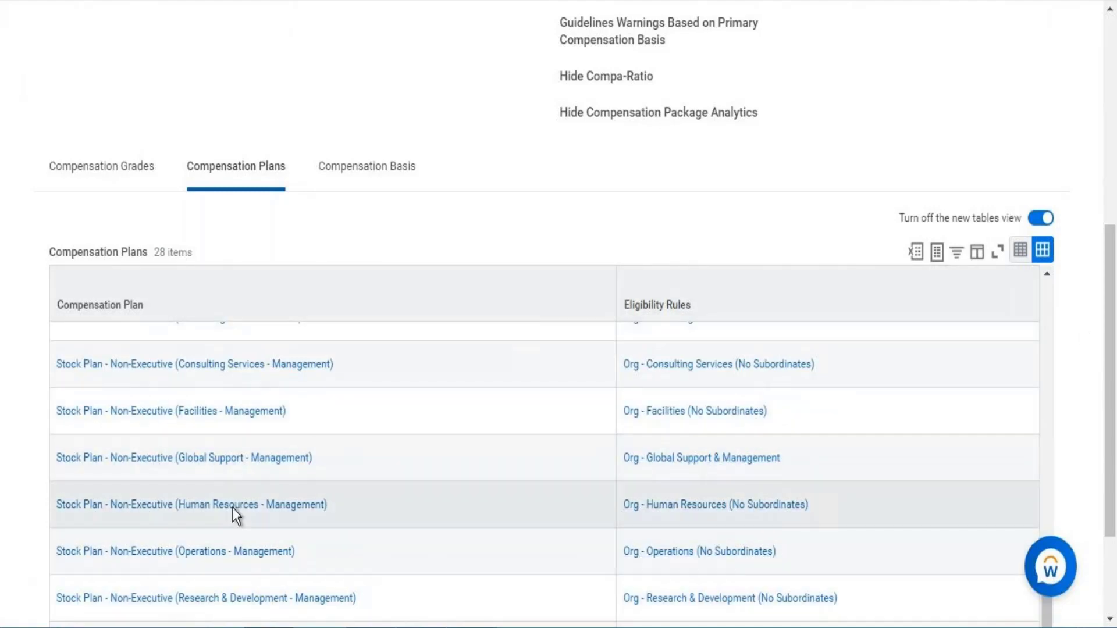
scroll(147, 525, "down", 2)
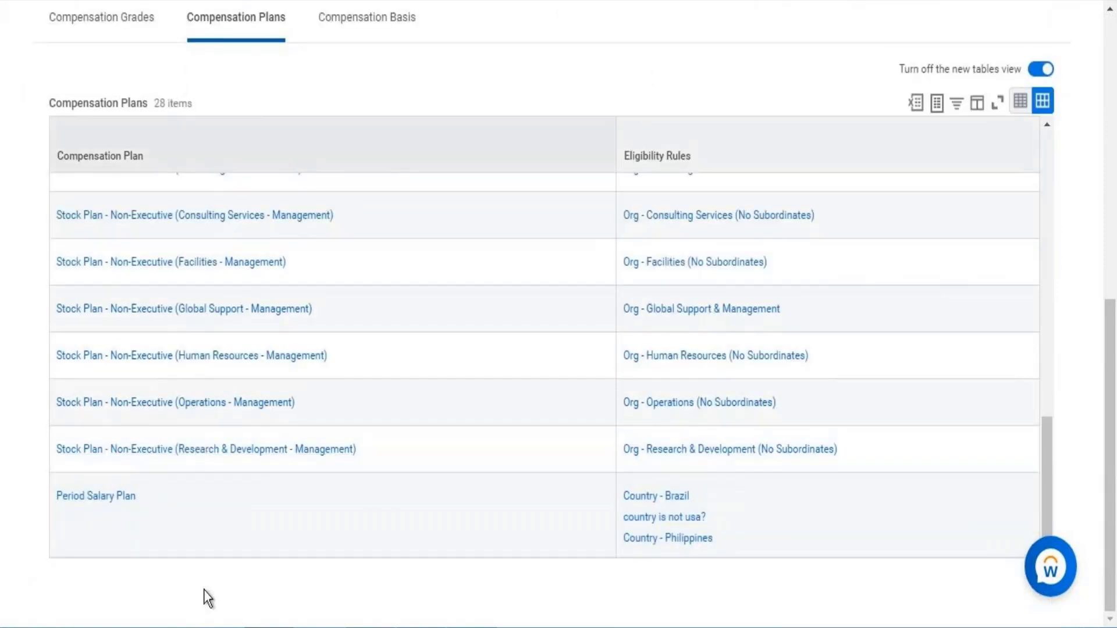
scroll(243, 478, "up", 2)
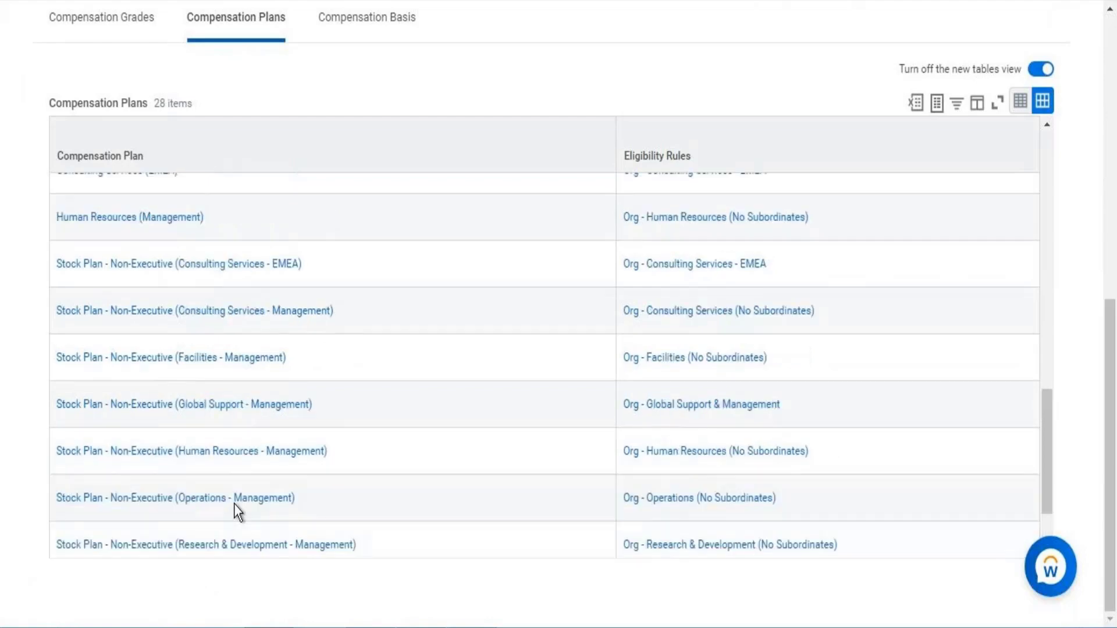
scroll(235, 512, "up", 6)
scroll(324, 96, "up", 2)
scroll(323, 96, "up", 5)
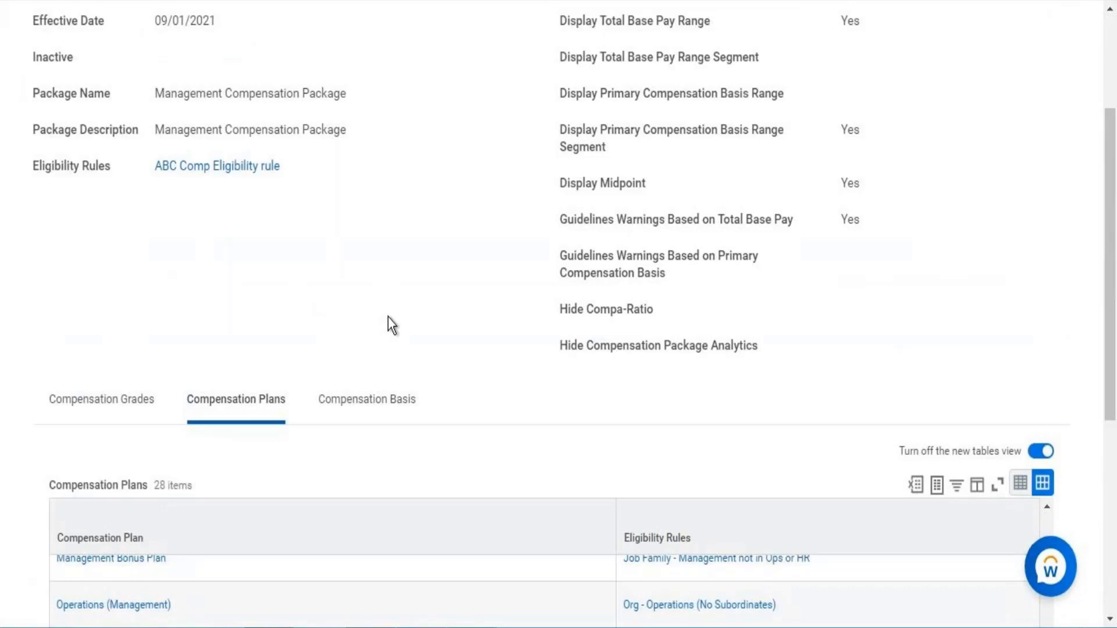
scroll(440, 269, "up", 3)
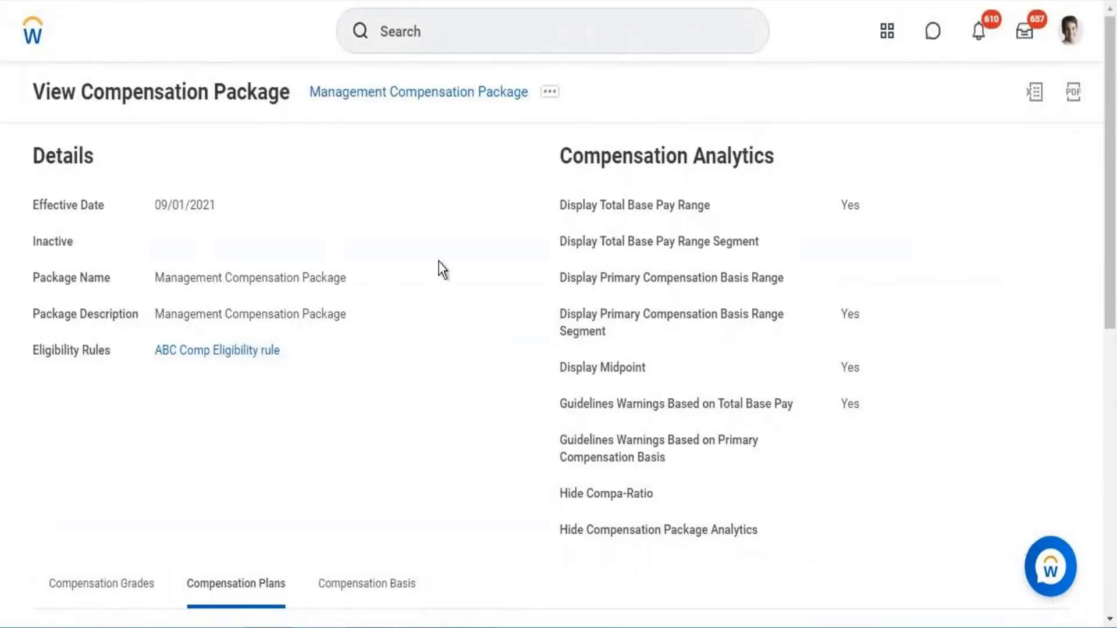
- Open the Management Compensation Package for editing with effective date 09/01/2021
left_click(553, 96)
mouse_move(641, 169)
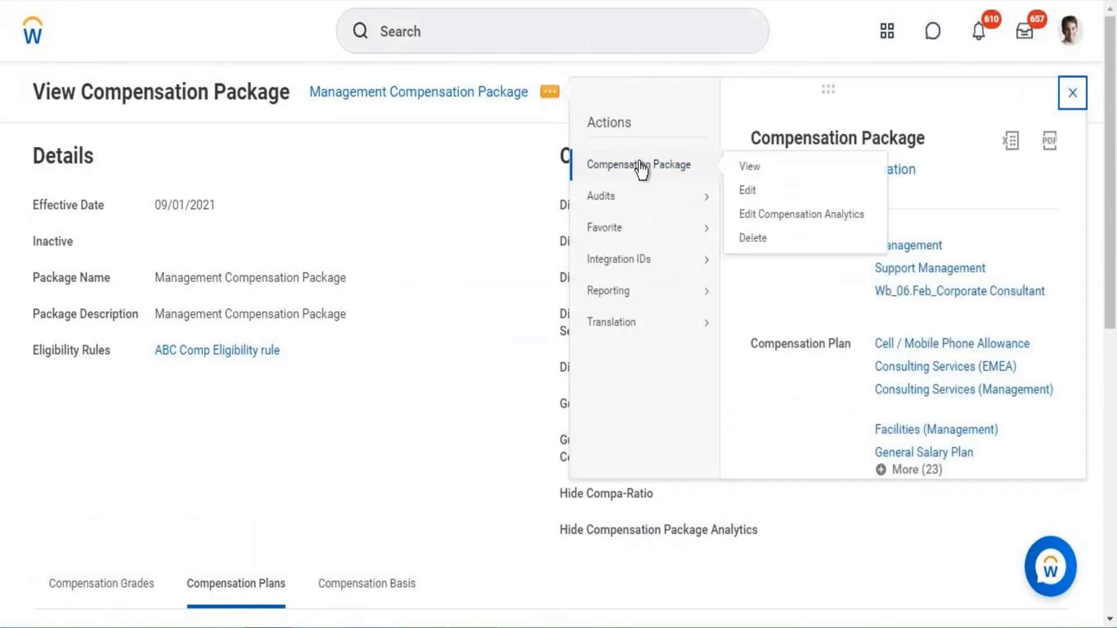
left_click(756, 195)
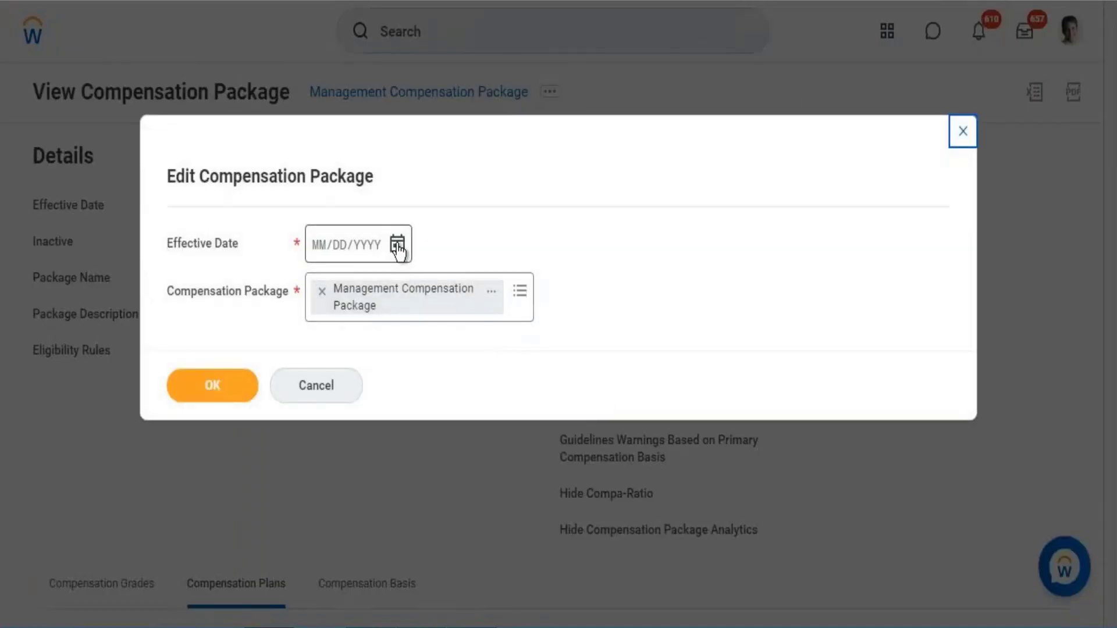
left_click(397, 245)
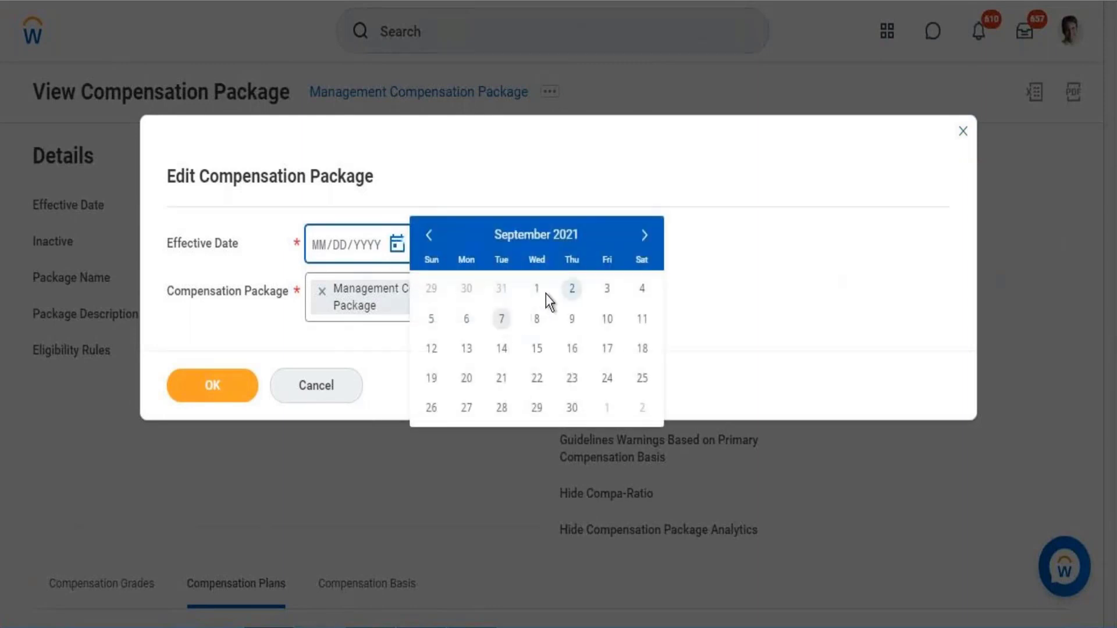
left_click(201, 394)
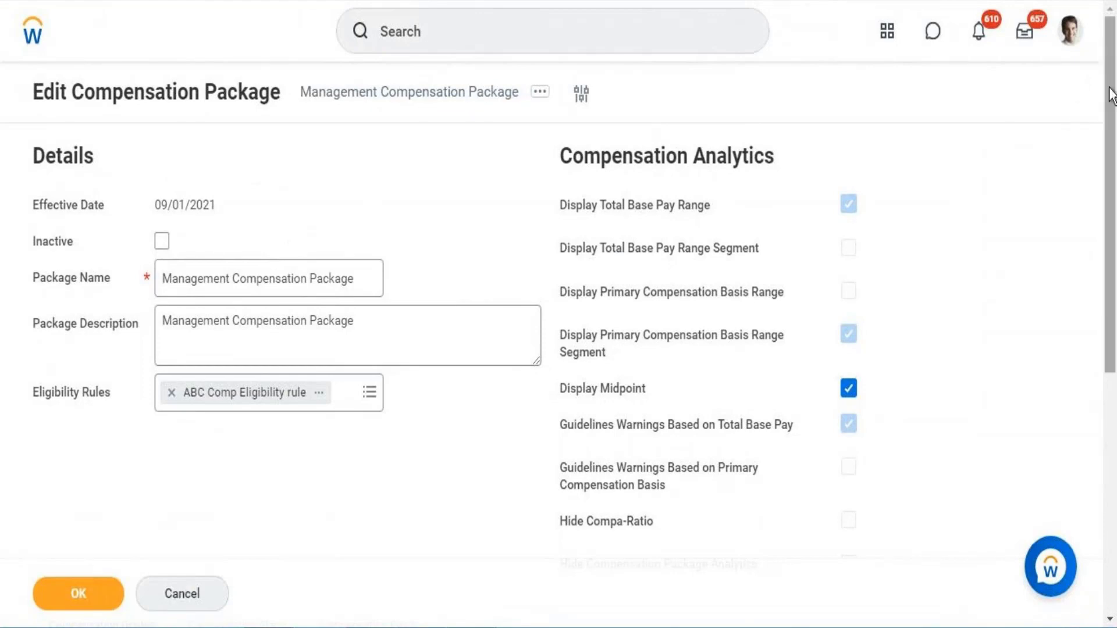
- Examine the editable details, analytics options and compensation grades of the Management Compensation Package
scroll(1099, 264, "down", 6)
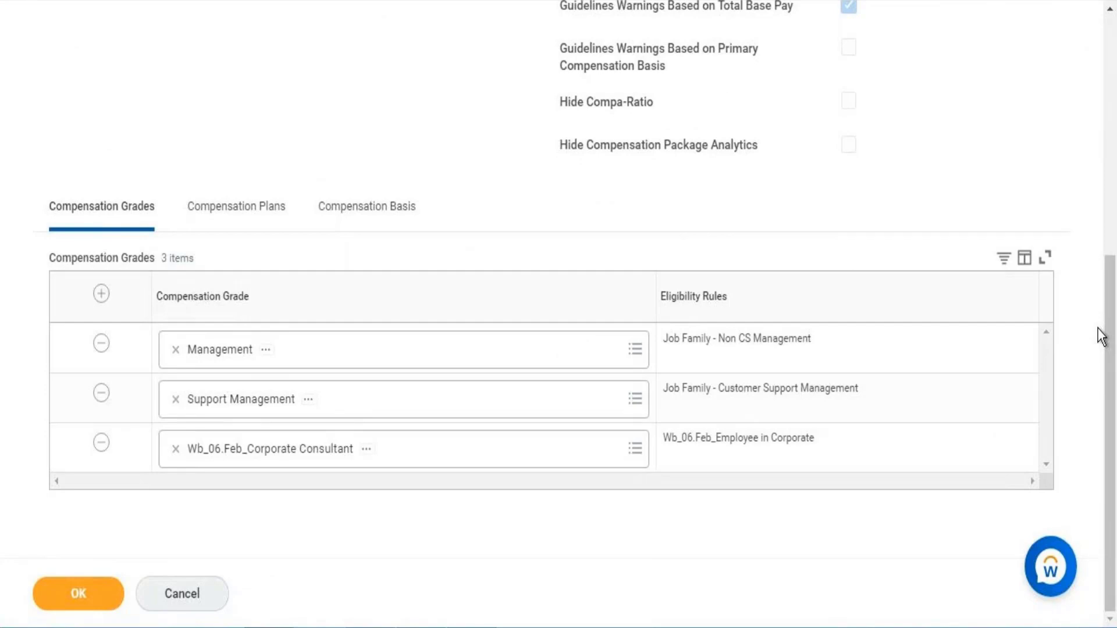
scroll(452, 274, "up", 2)
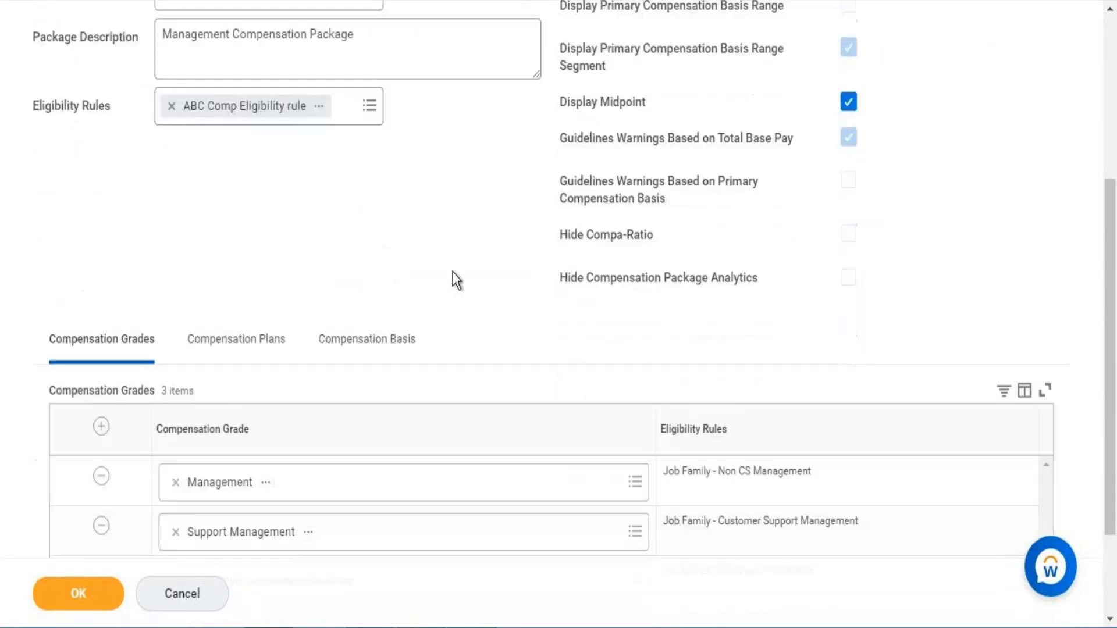
scroll(453, 274, "down", 2)
scroll(595, 303, "up", 7)
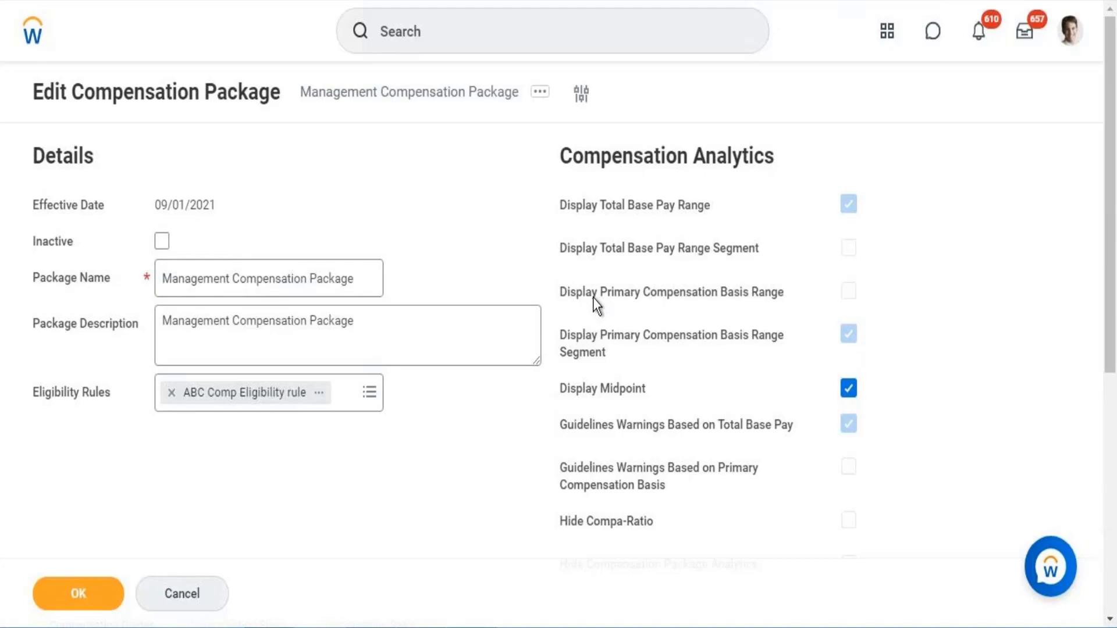
- Switch to the Word notes and highlight the Comp Flow heading with its five numbered steps
left_click_drag(539, 406, 281, 278)
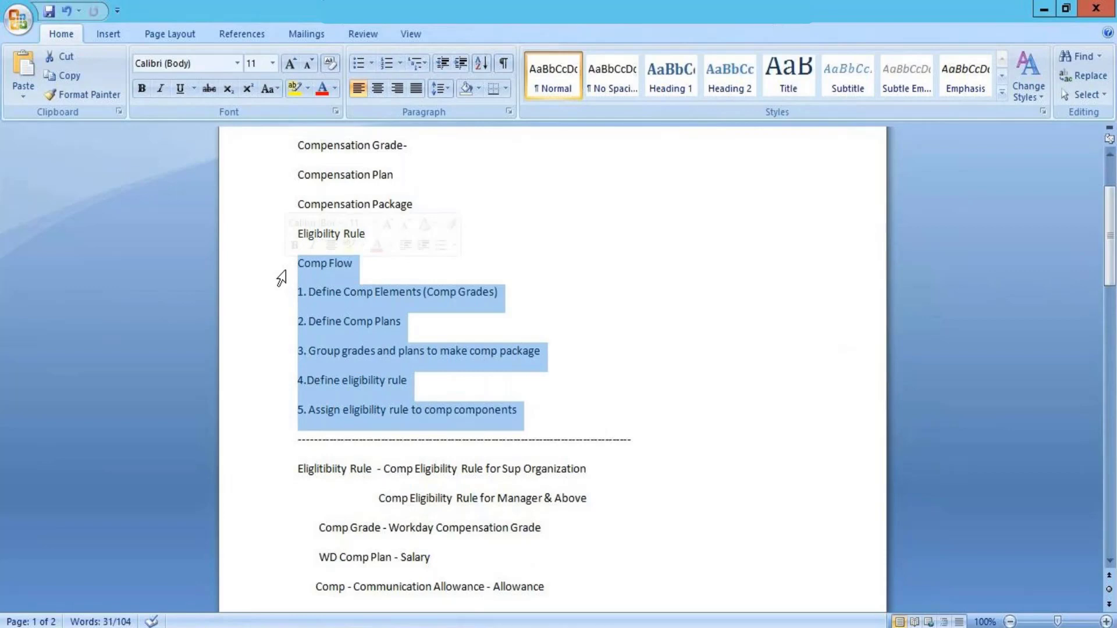